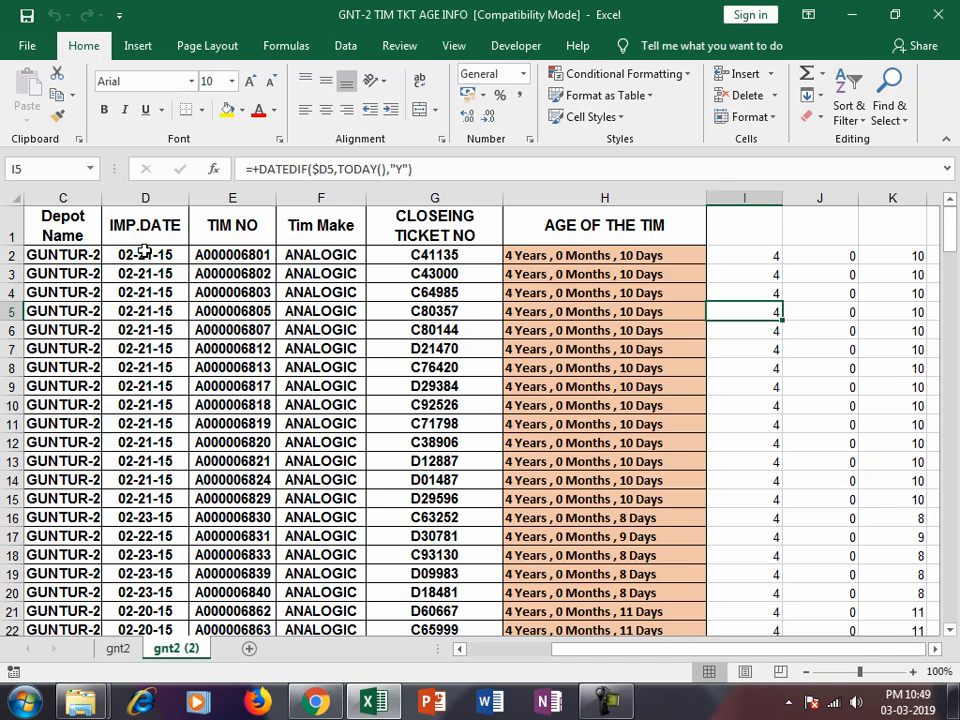
left_click(251, 256)
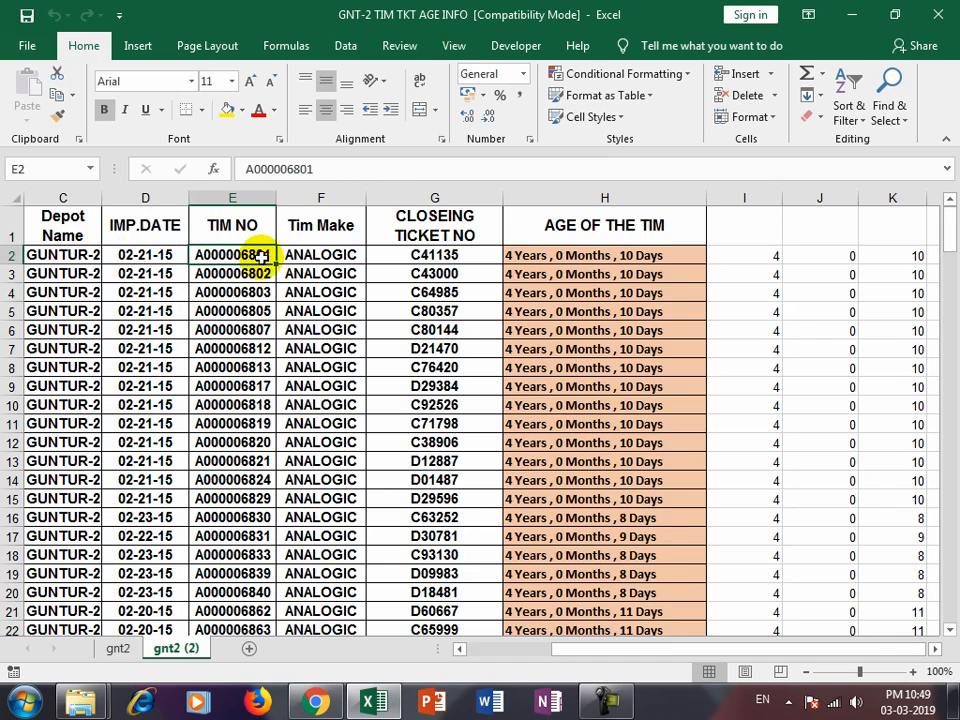
left_click(311, 254)
left_click(250, 255)
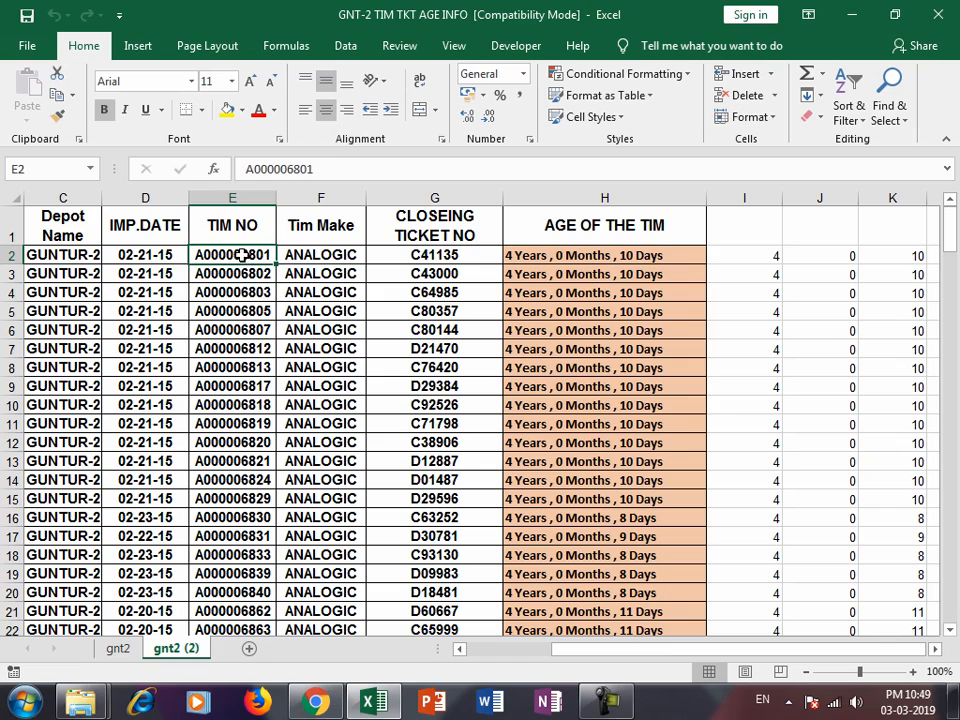
left_click(155, 258)
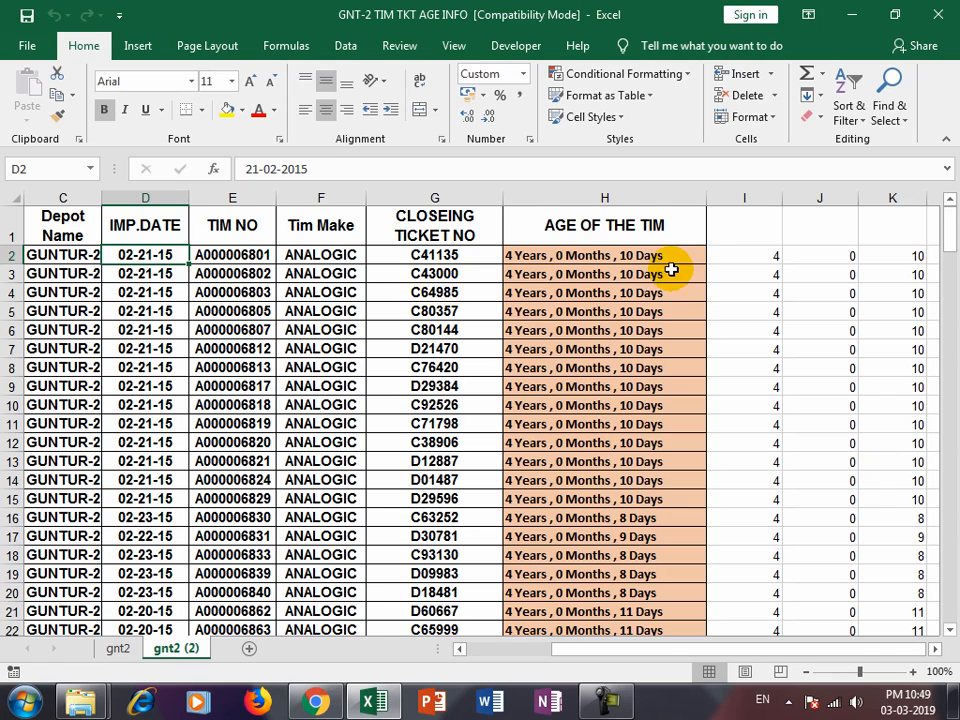
Clear the contents of H2:K199, covering the AGE OF THE TIM column and its three helper columns
left_click(582, 259)
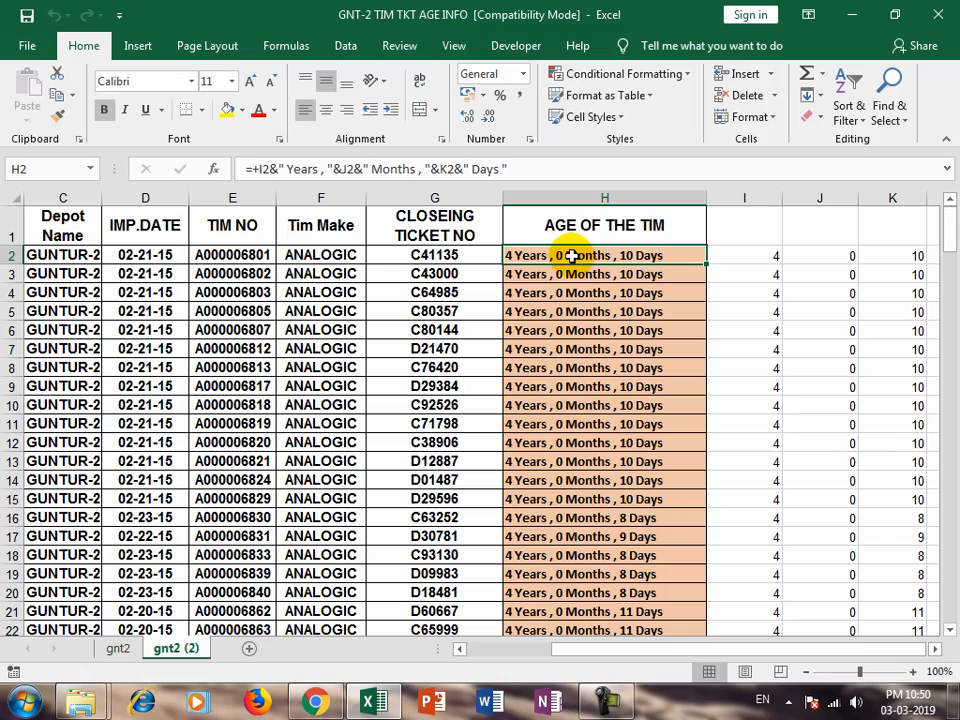
left_click_drag(571, 256, 905, 690)
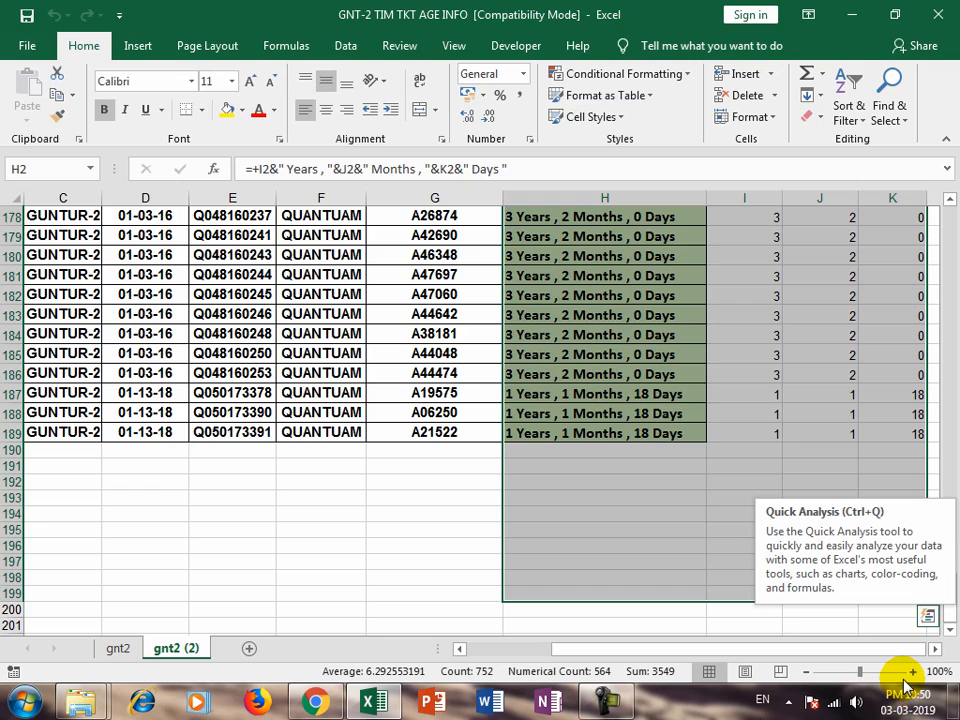
key("Delete")
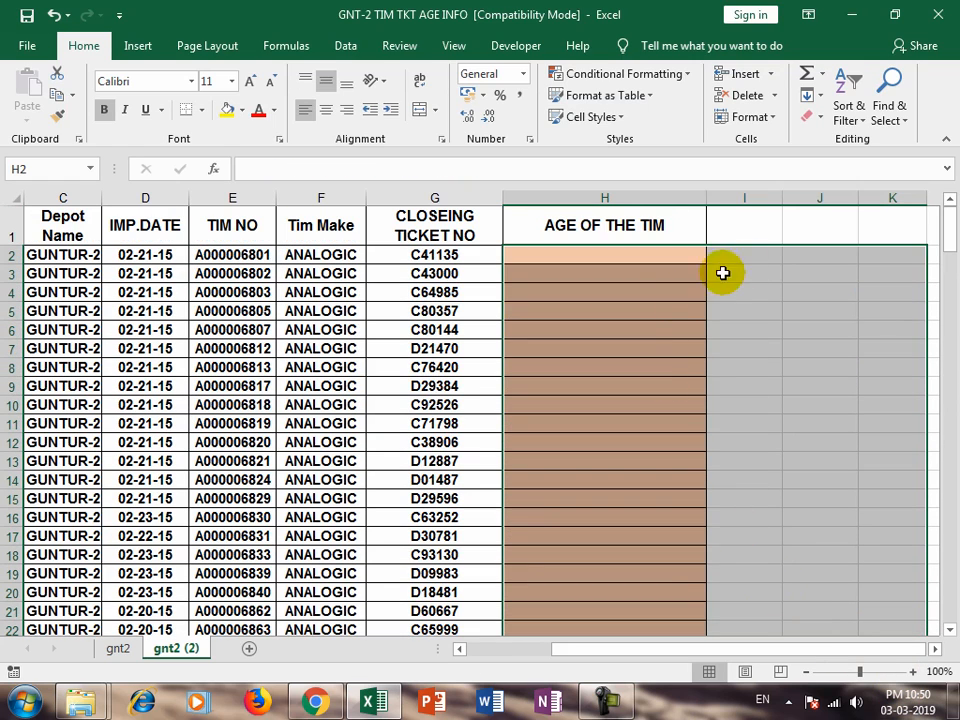
Begin a DATEDIF formula in cell I2 with +datedif(
left_click(750, 254)
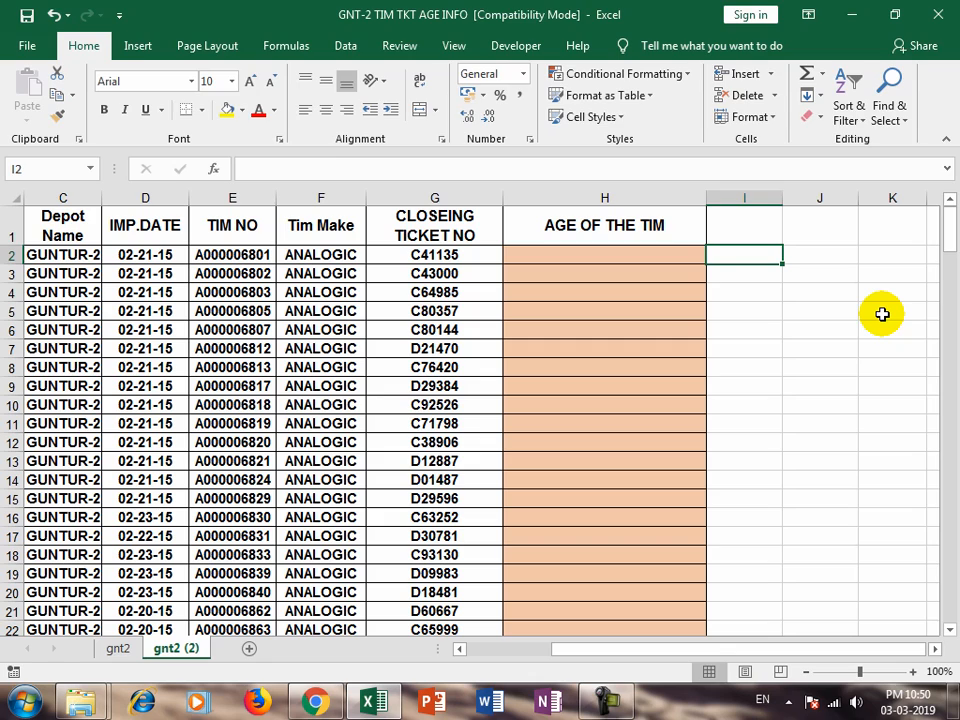
type("+")
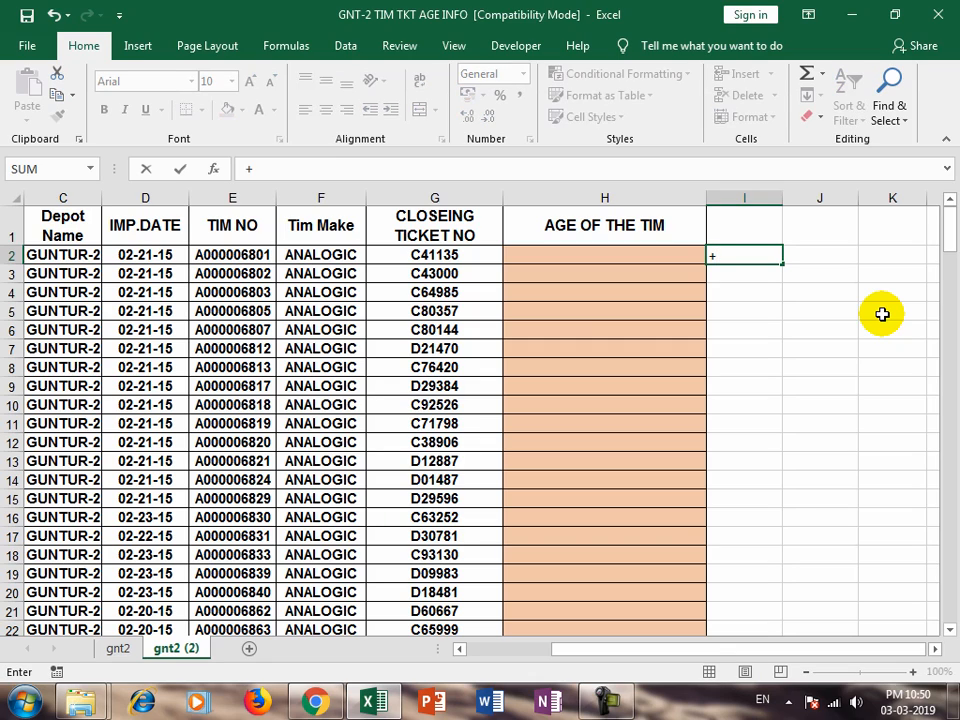
type("datedif")
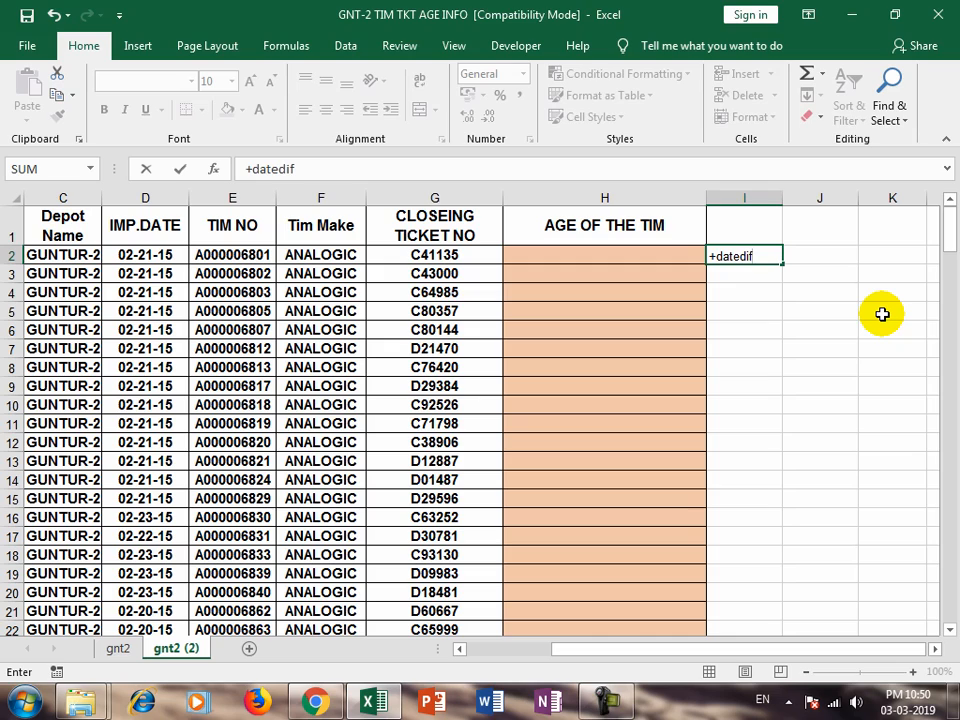
type("(")
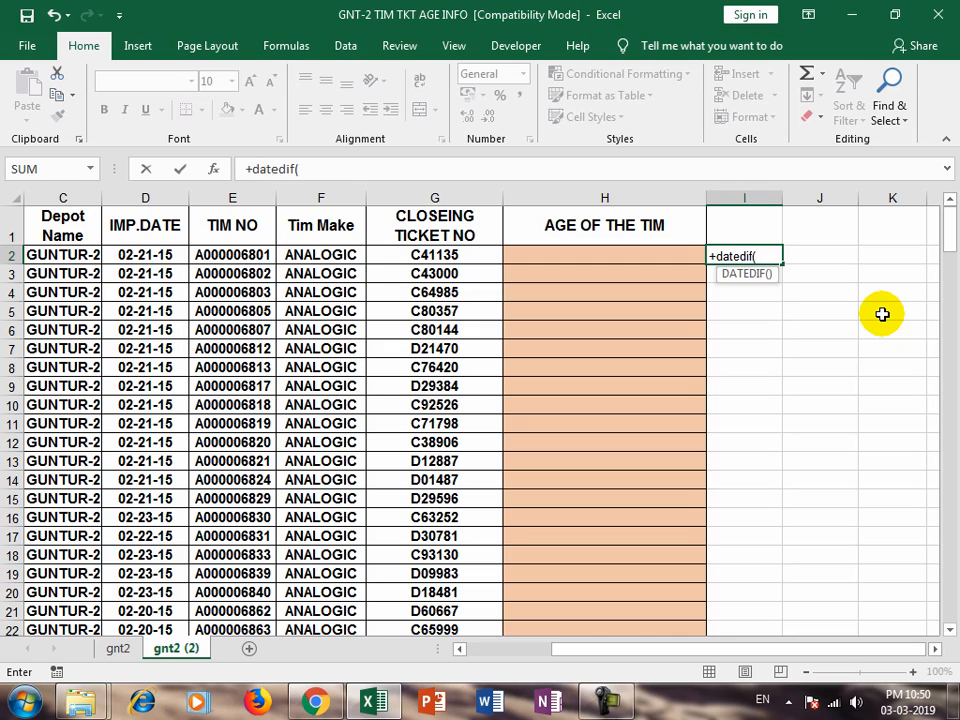
left_click(744, 275)
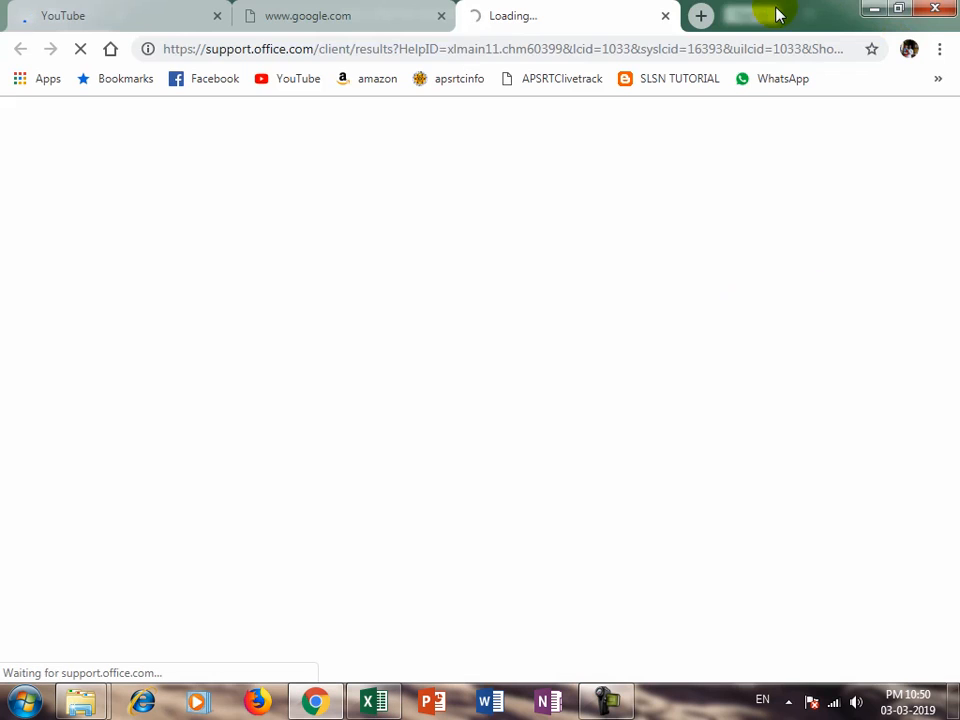
left_click(665, 15)
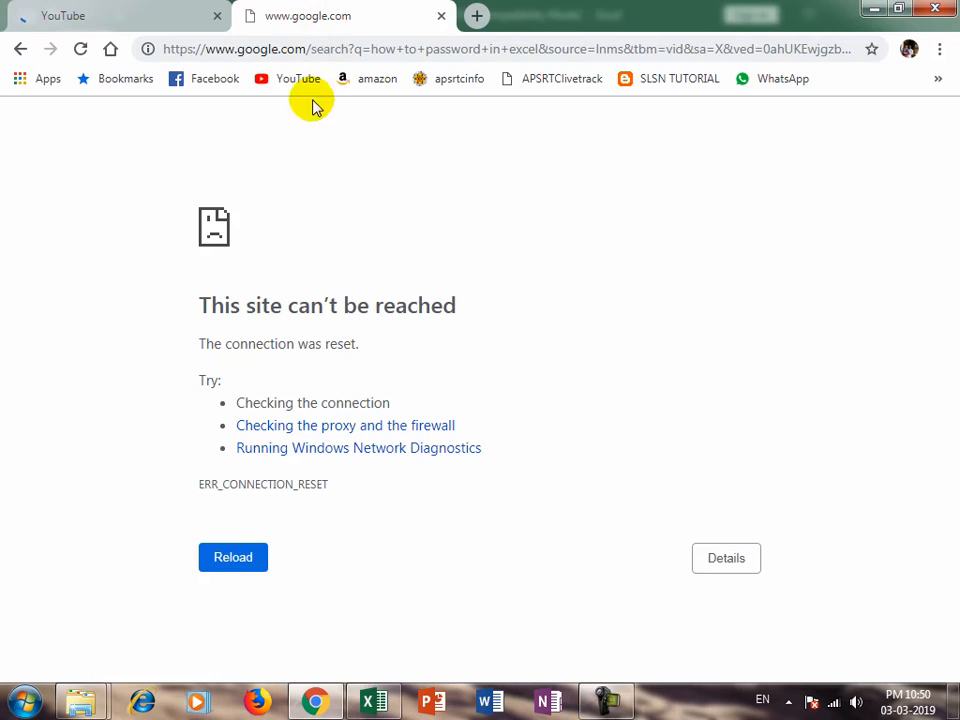
left_click(374, 702)
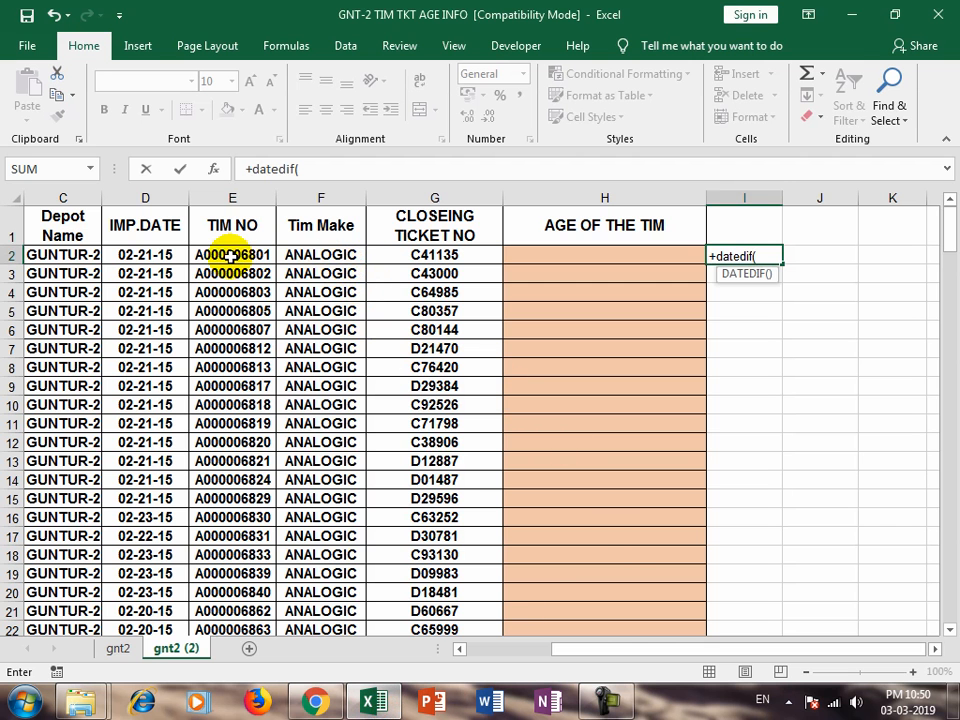
Give the I2 formula D2 as start date, TODAY() as end date and an empty "" unit, and try to commit it without automatic correction
left_click(157, 258)
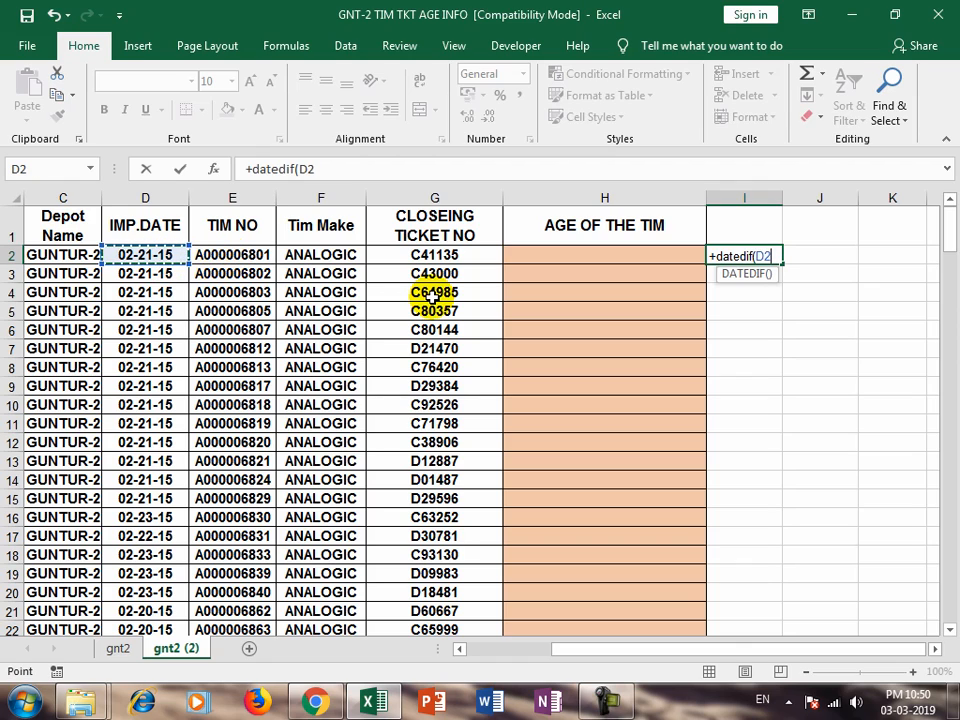
type(",")
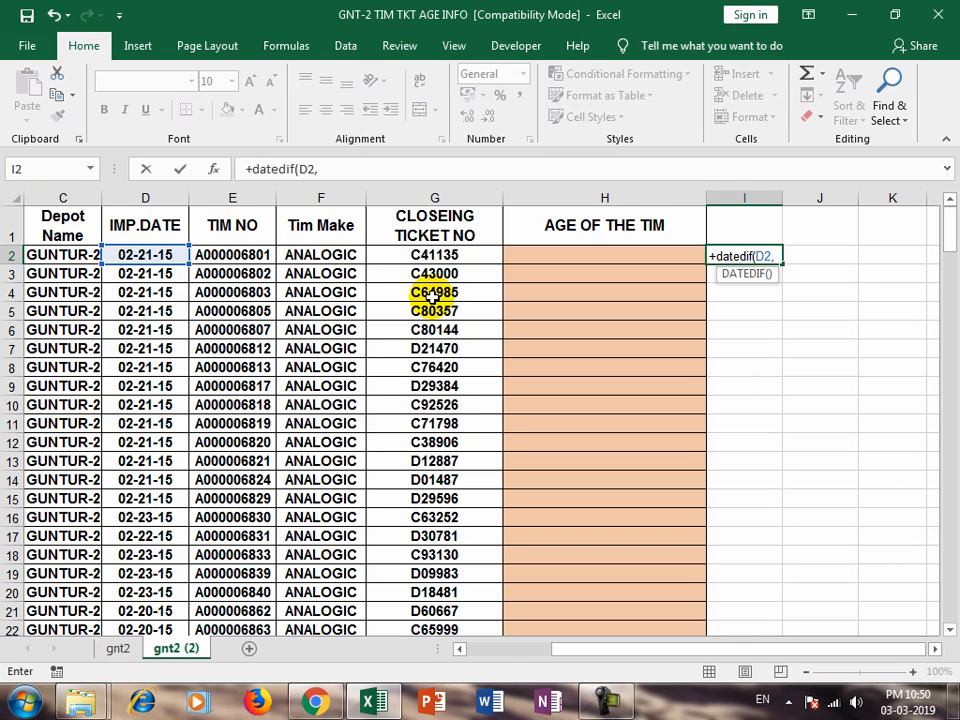
type("TO")
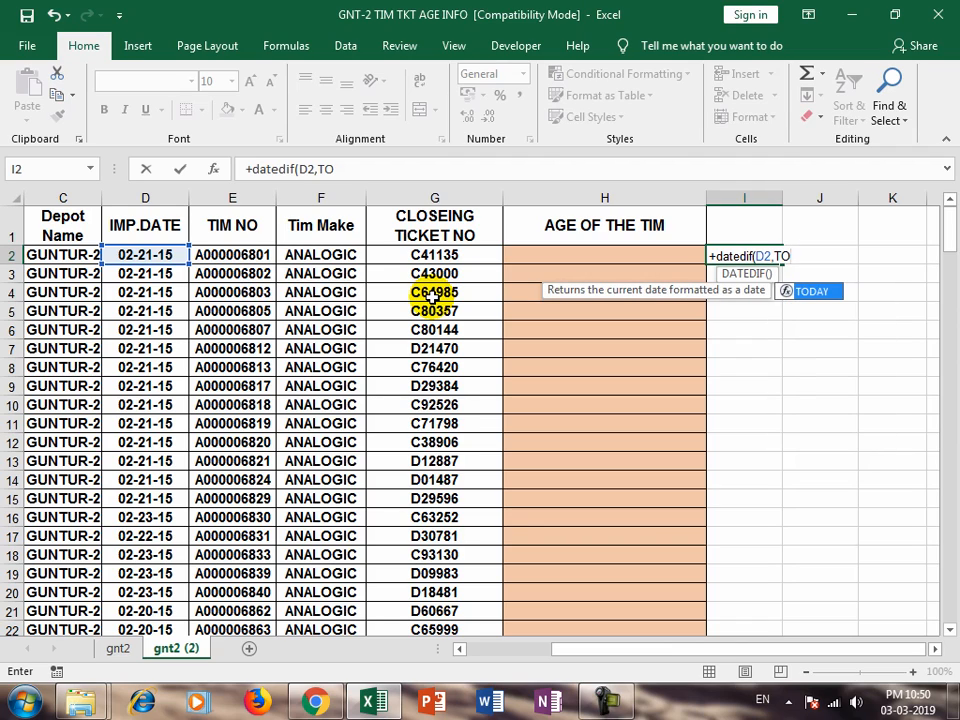
key("Tab")
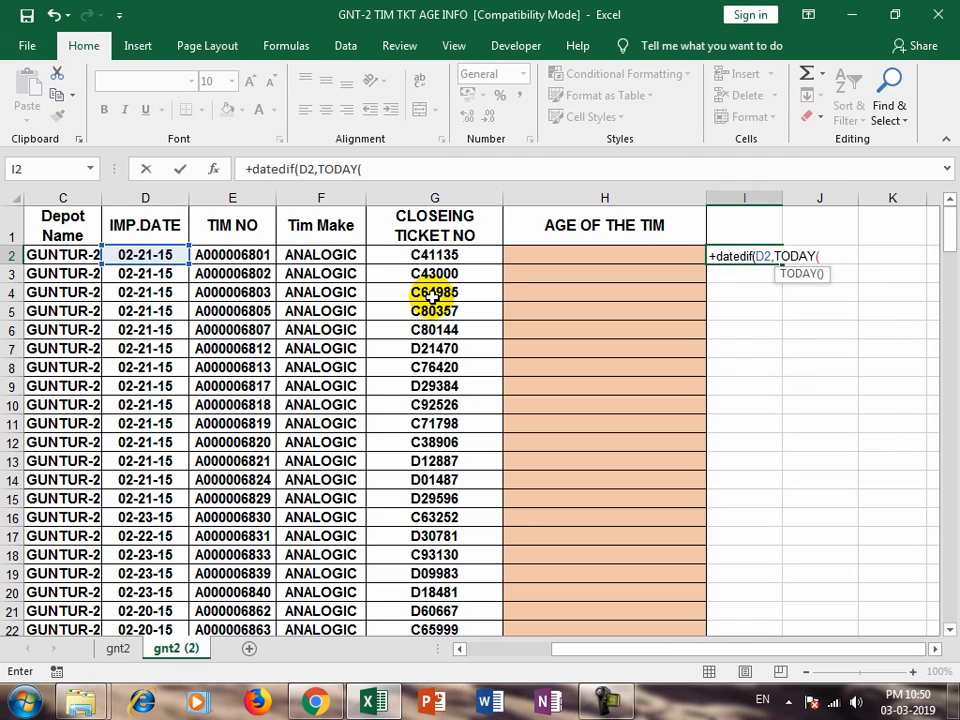
type(")")
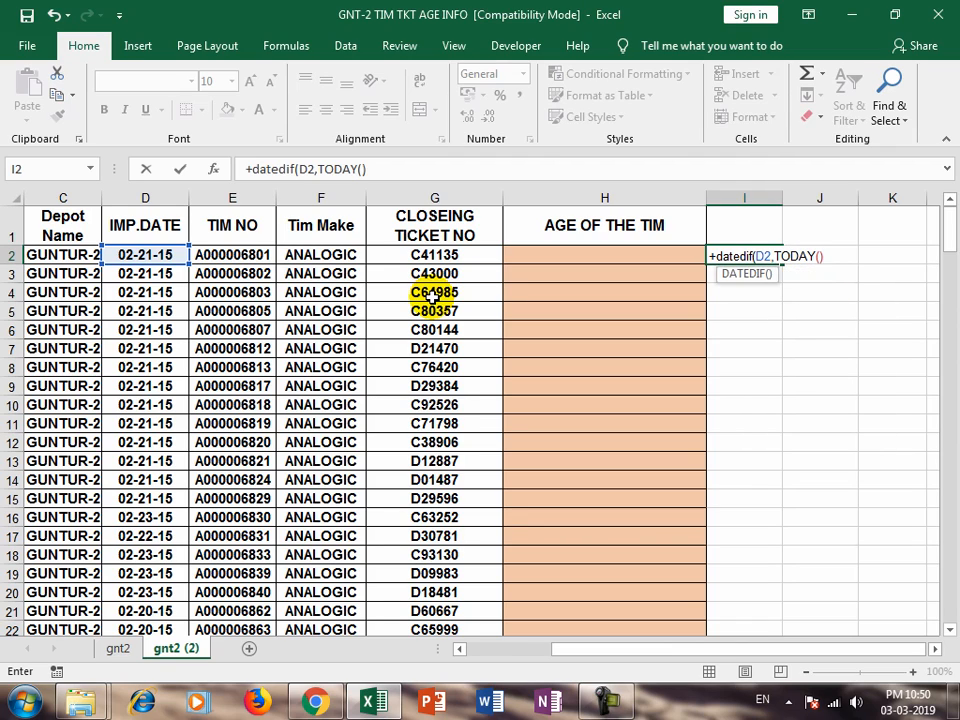
type(",\"\"")
key("Return")
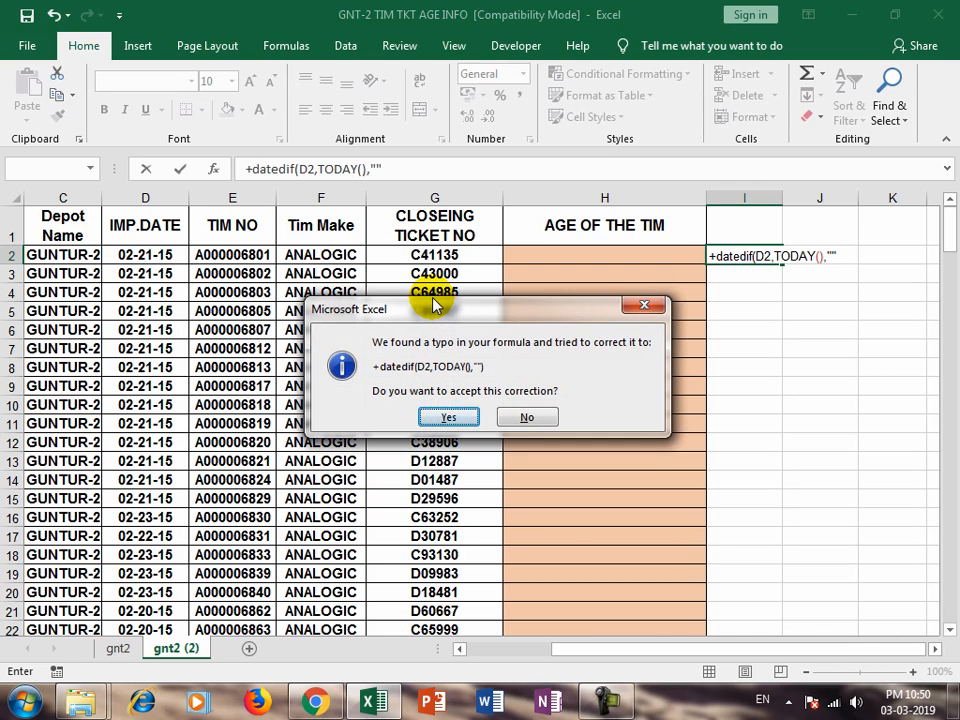
key("n")
key("Return")
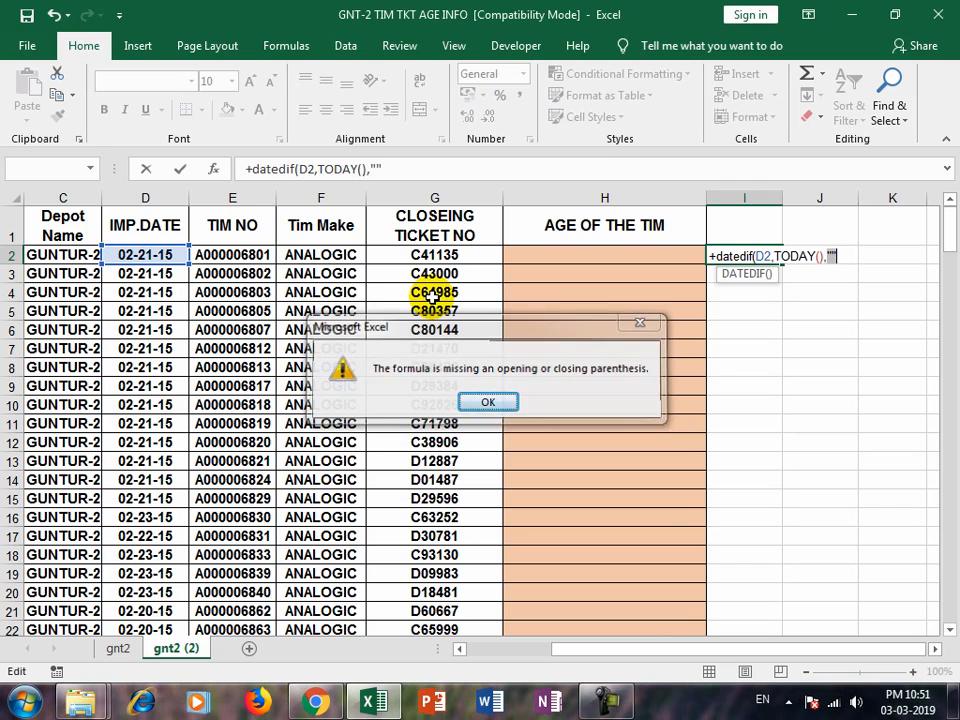
Complete the I2 formula with the unit "Y" and a closing parenthesis, and enter it
left_click(379, 168)
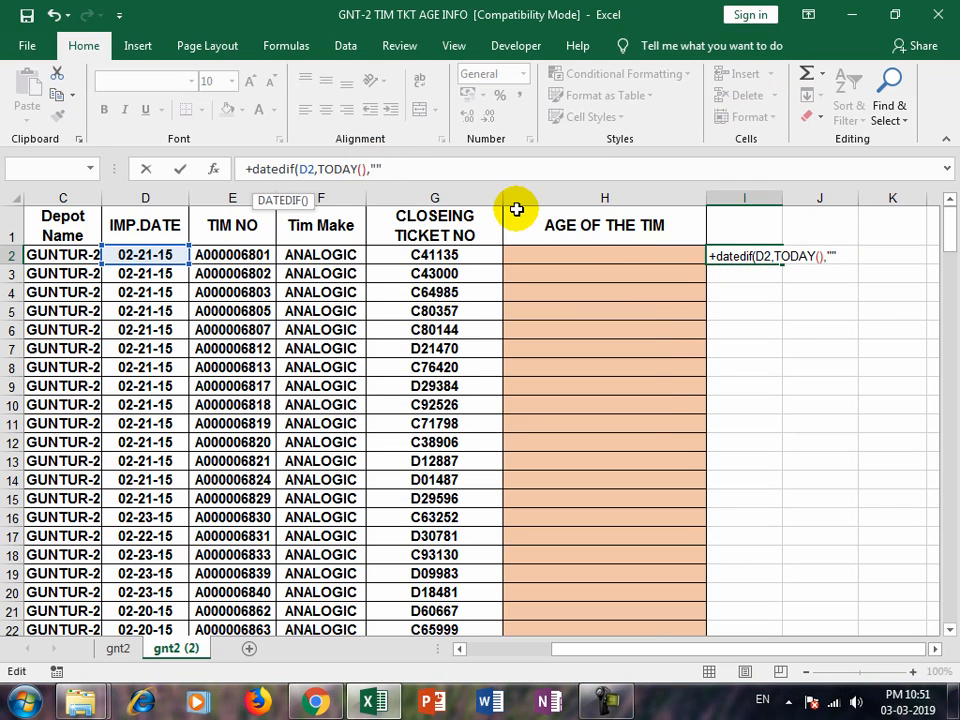
type("Y")
left_click(394, 166)
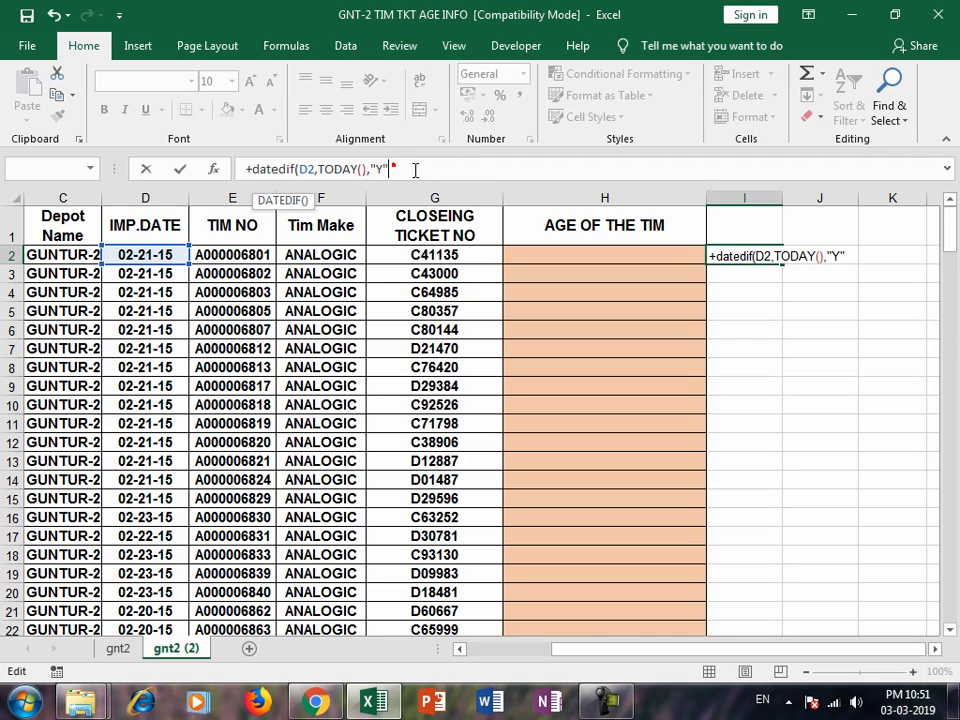
type(")")
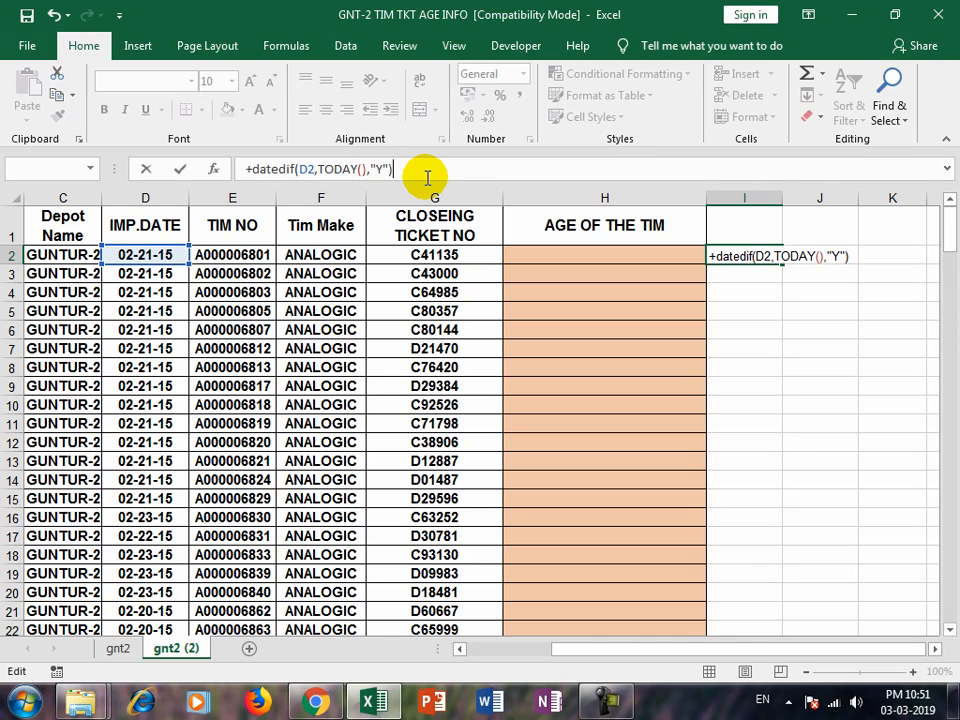
key("Return")
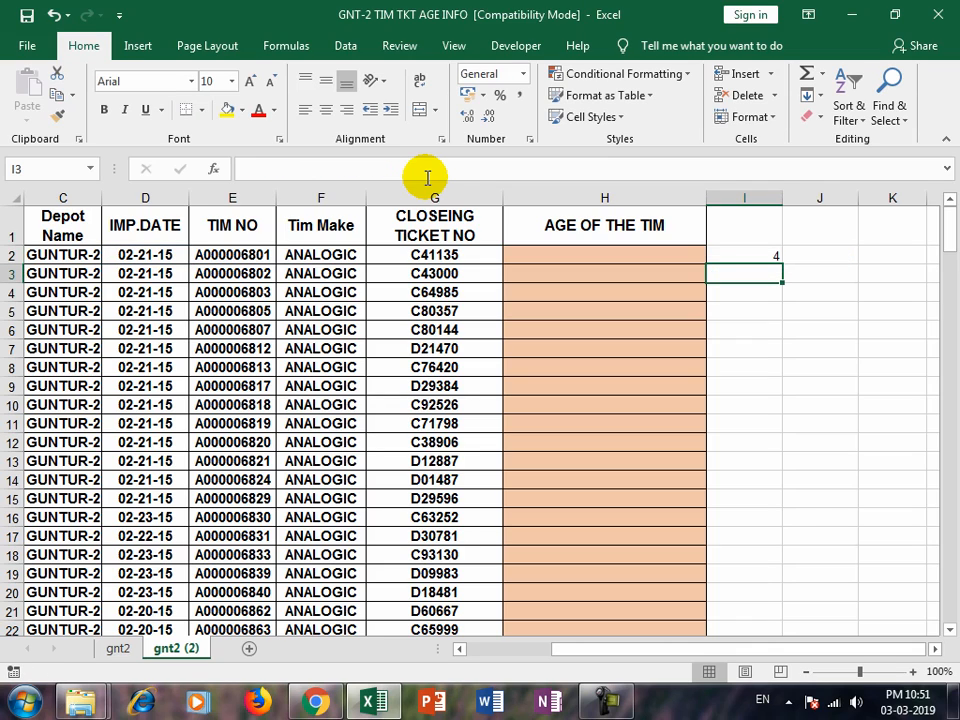
Lock the column of the date reference in the I2 formula by changing it to $D2
key("Up")
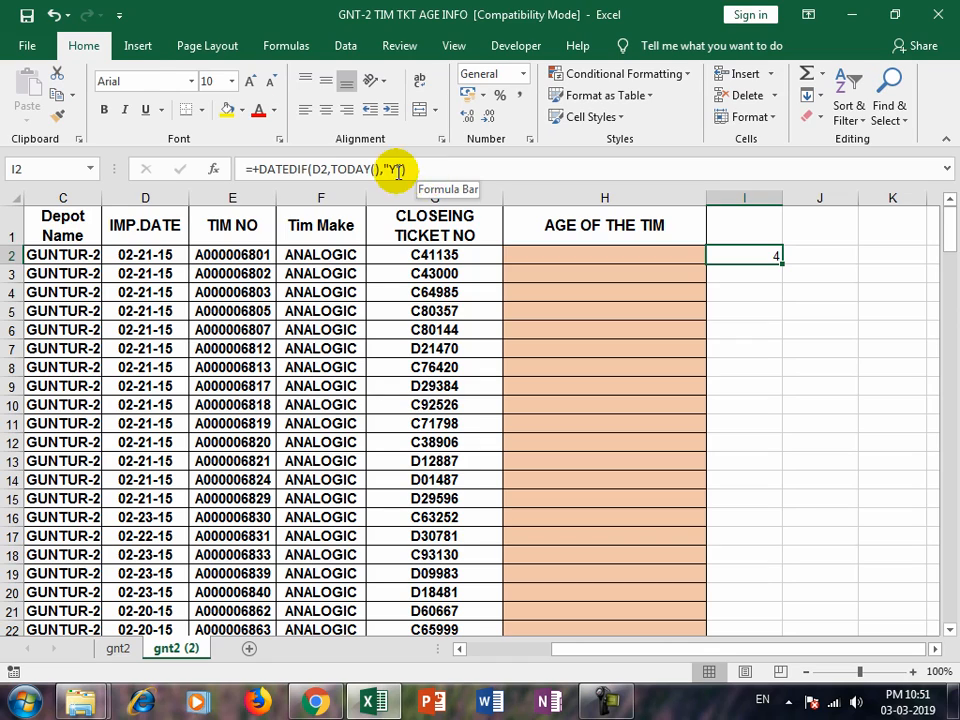
left_click(308, 169)
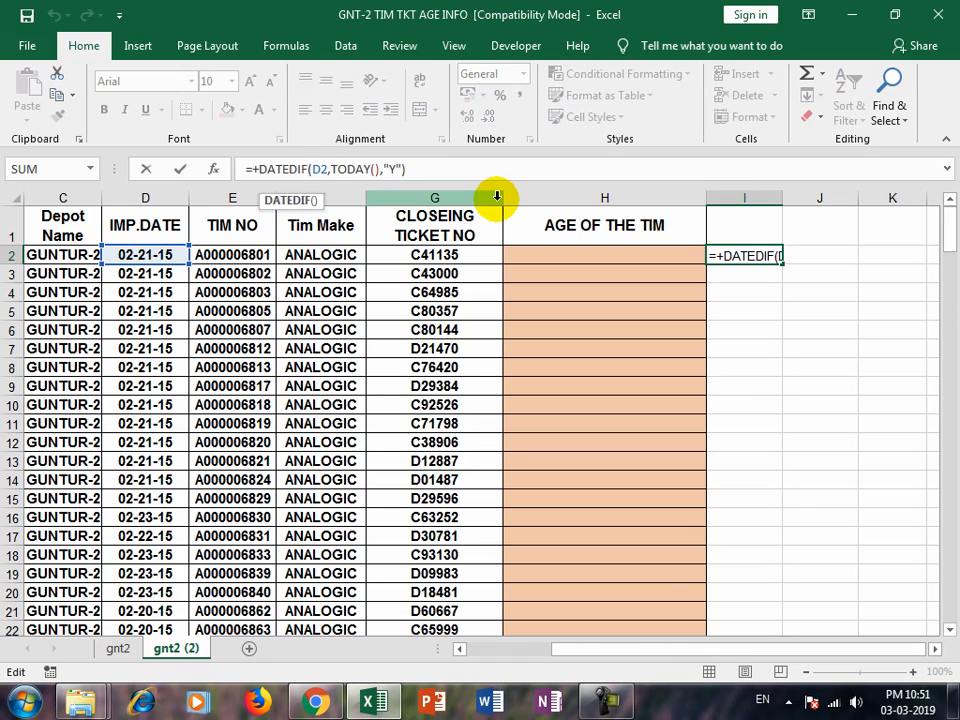
key("Right")
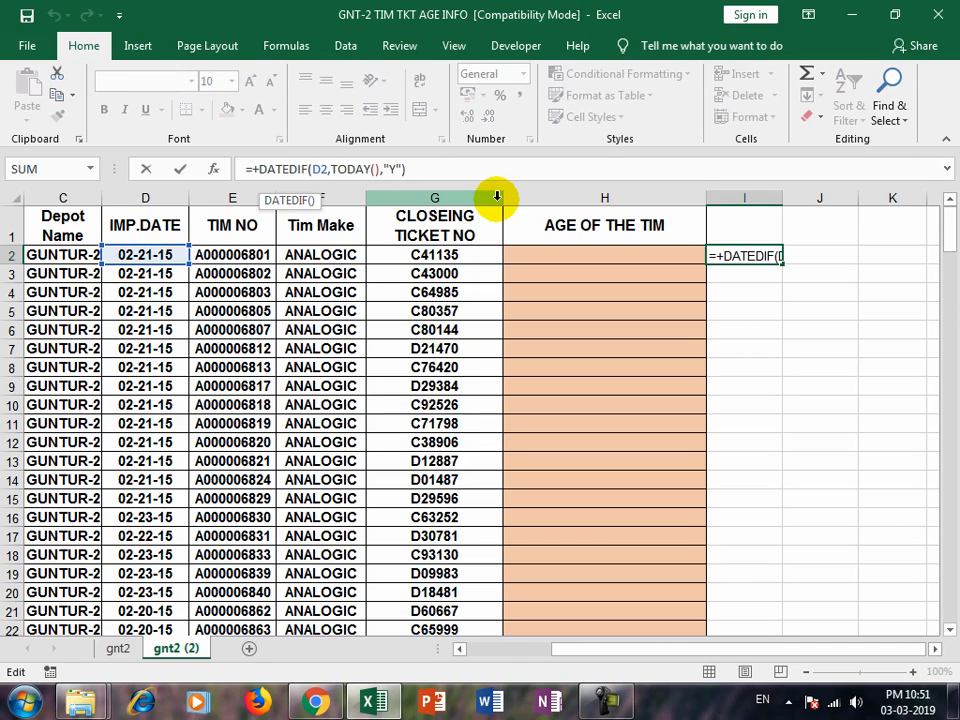
type("$")
key("Return")
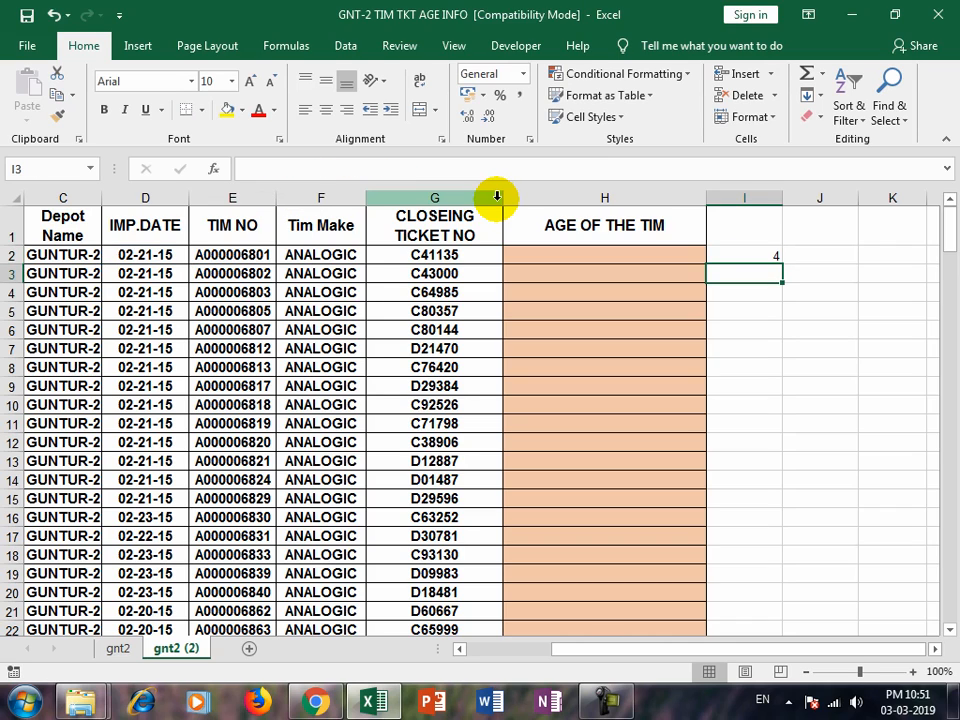
Copy the I2 formula to J2 and change its unit to "YM" to calculate the remaining months
key("Up")
key("ctrl+c")
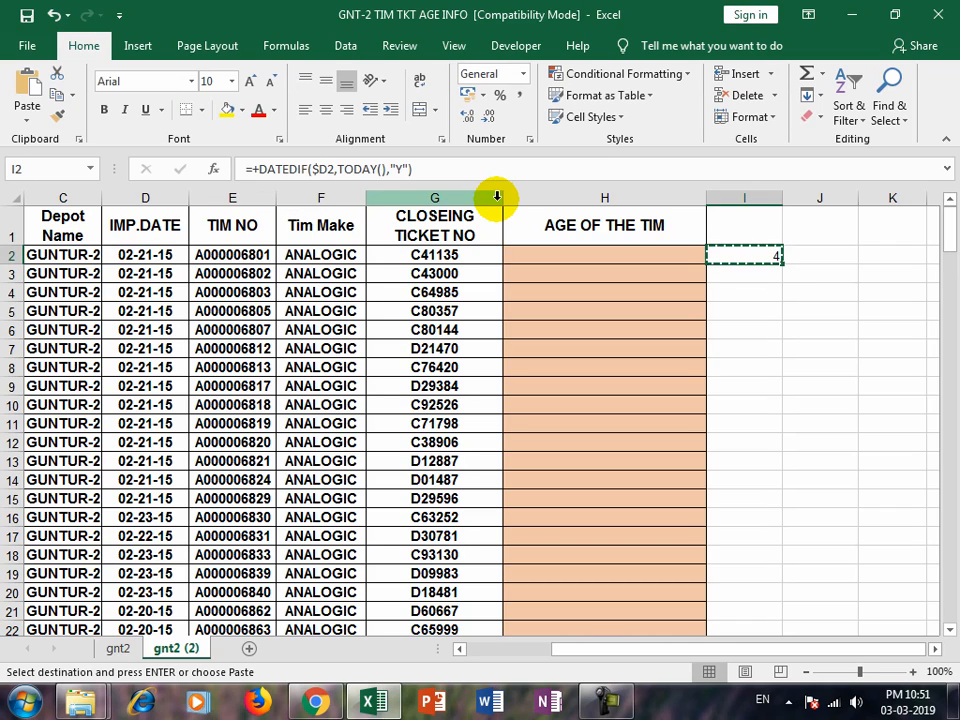
key("Right")
key("Return")
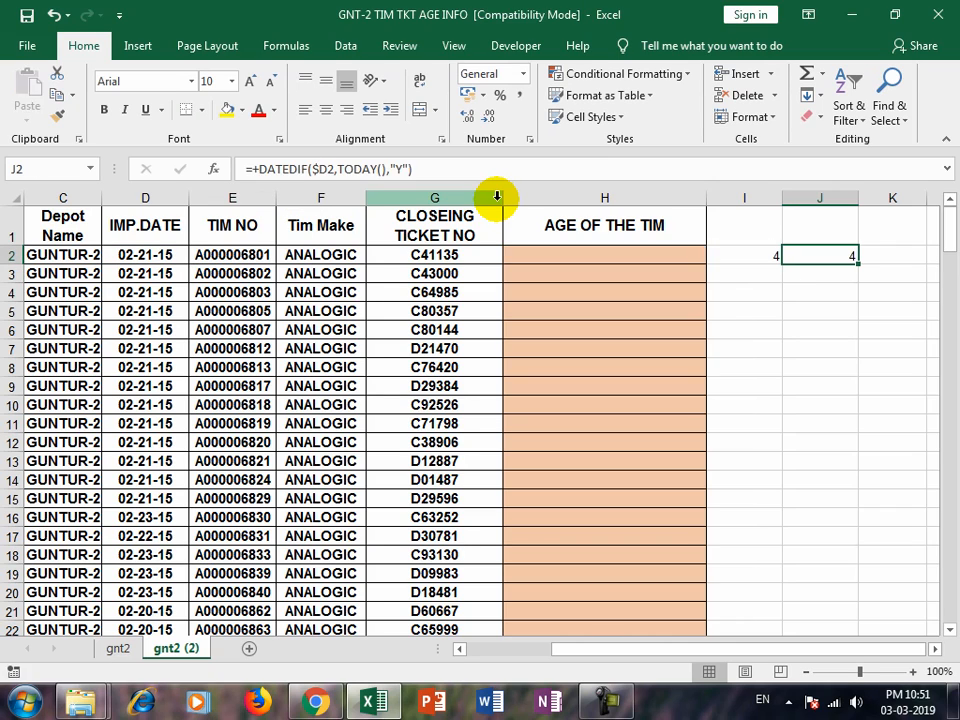
left_click(407, 170)
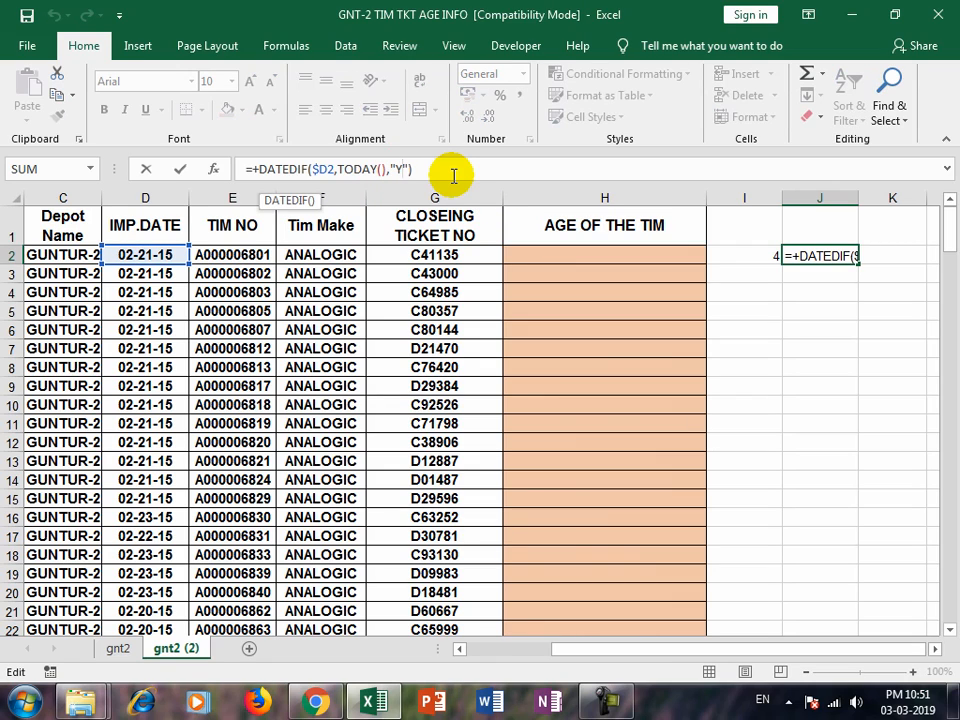
type("M")
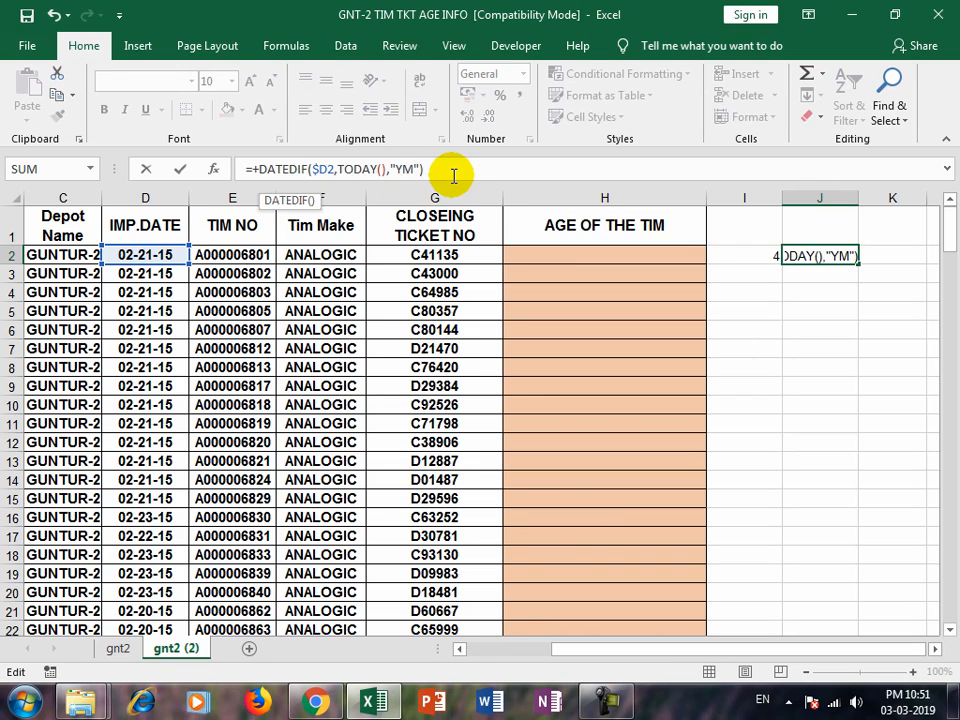
key("Return")
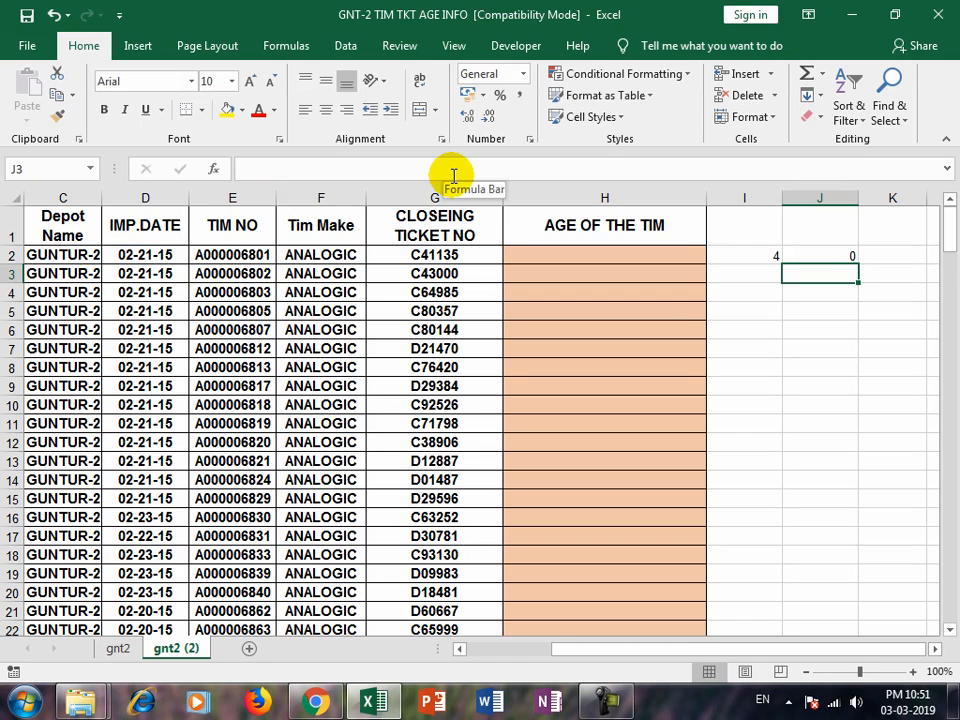
Copy the months formula from J2 to K2
key("Up")
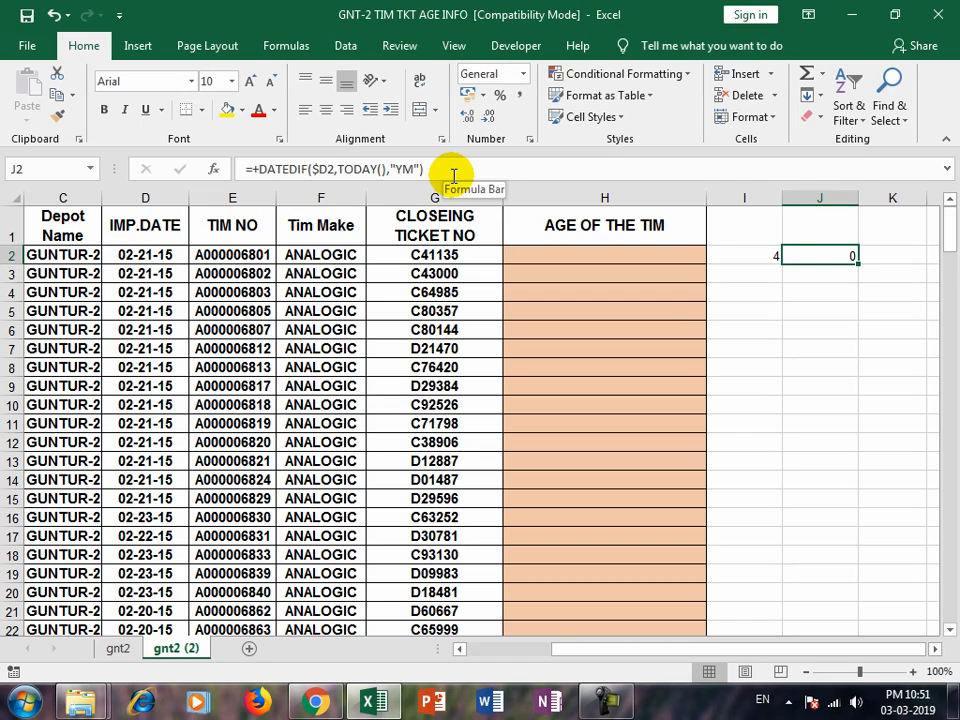
key("ctrl+c")
key("Right")
key("Return")
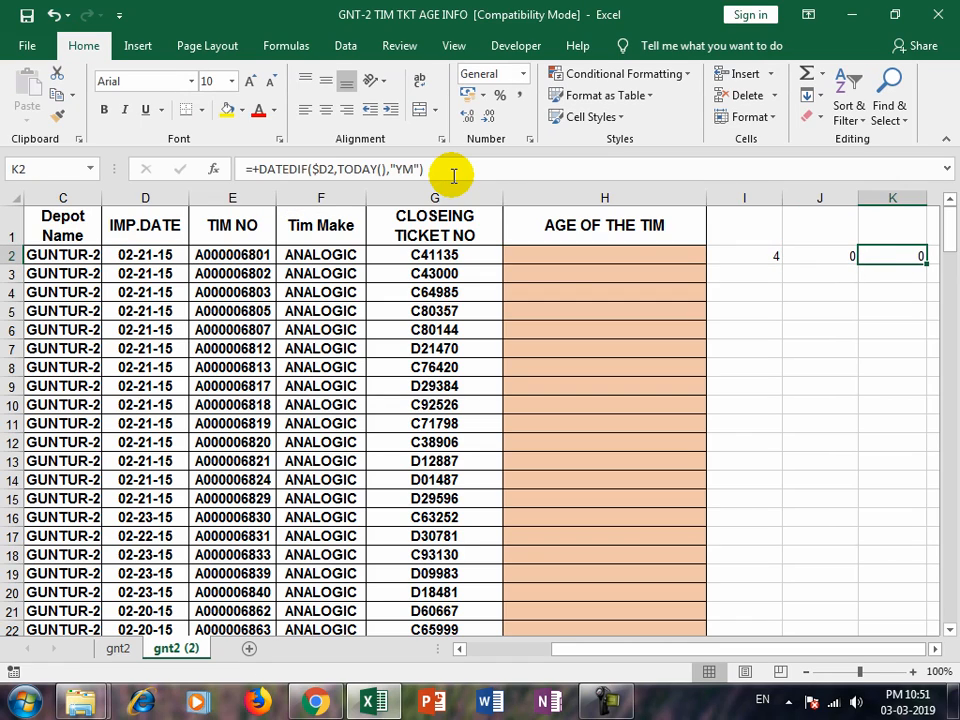
Change the unit in the K2 formula to "MD" to calculate the remaining days
left_click(402, 171)
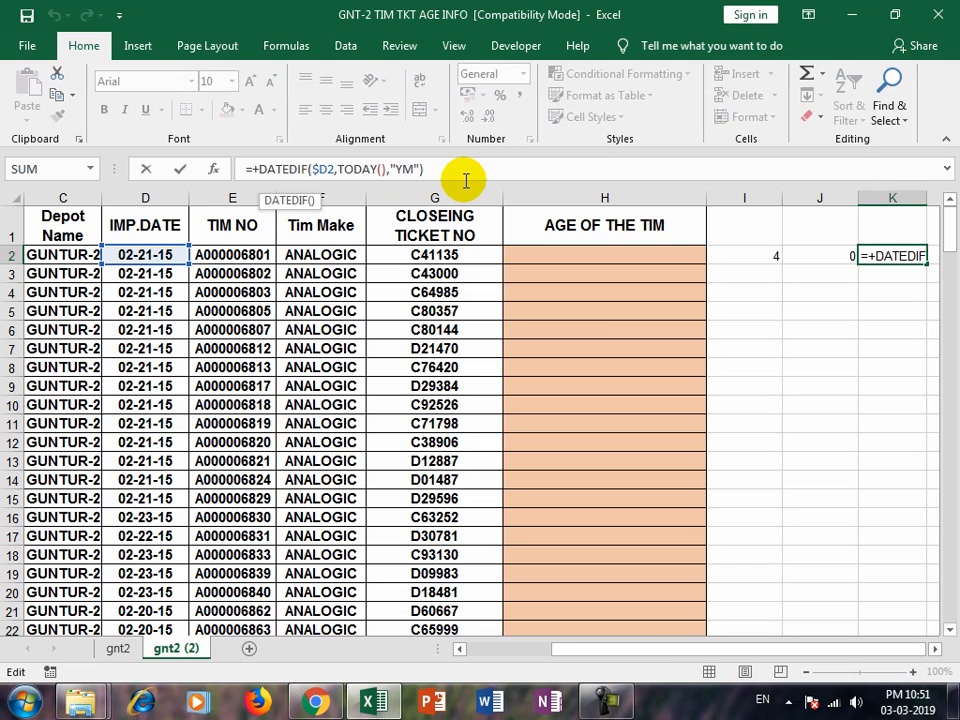
key("BackSpace")
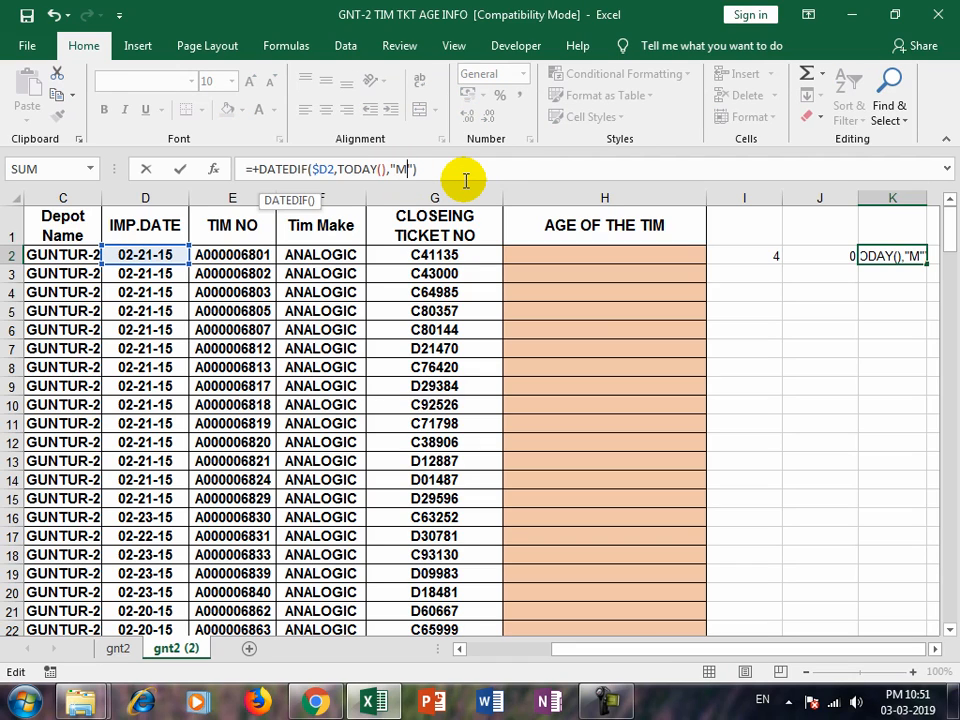
type("D")
key("Return")
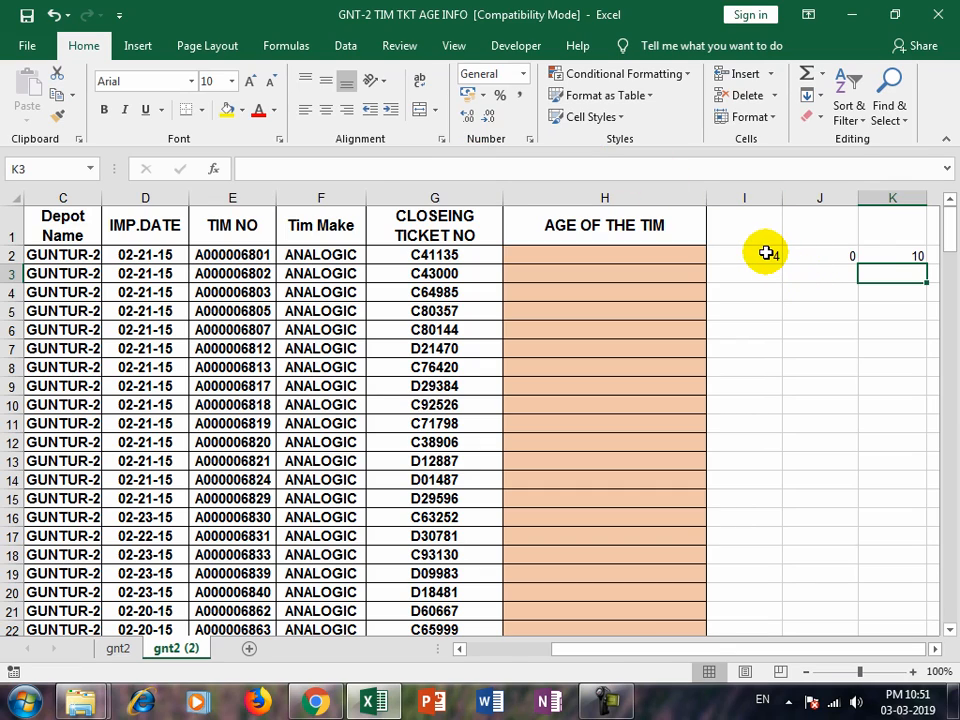
Check the years, months and days in I2:K2 against the IMP.DATE in D2 and today's date
left_click_drag(766, 253, 898, 255)
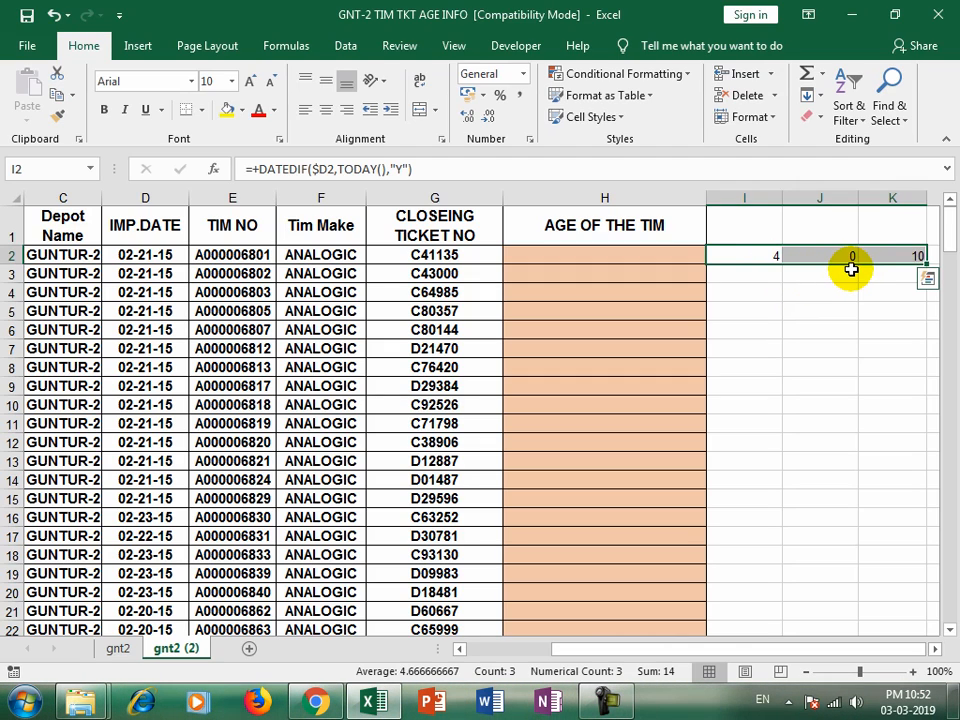
left_click(147, 255)
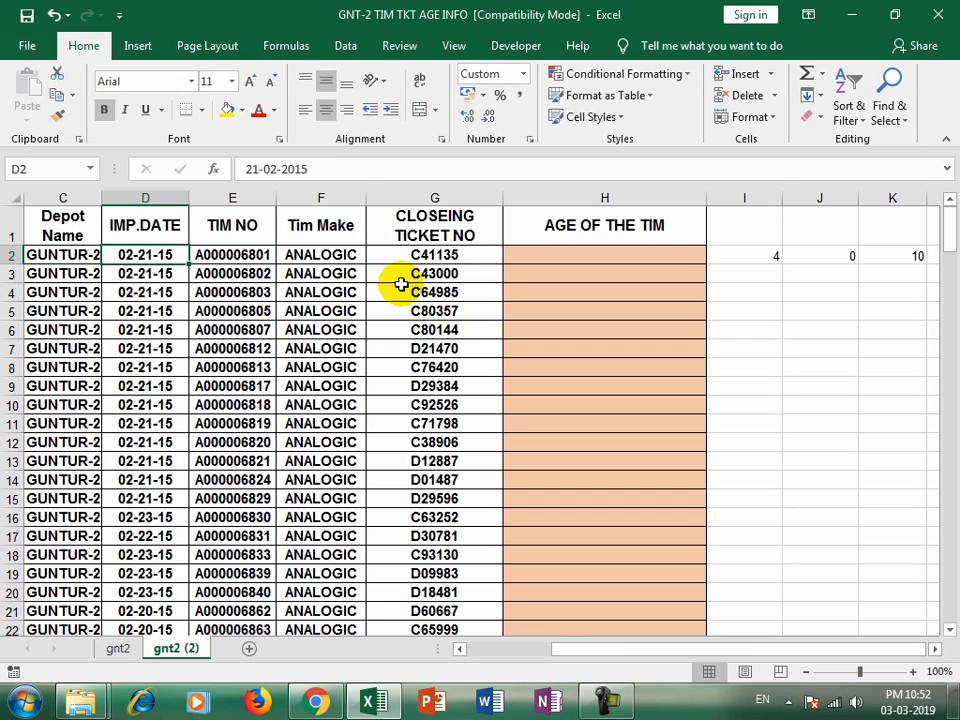
left_click(607, 700)
left_click(872, 606)
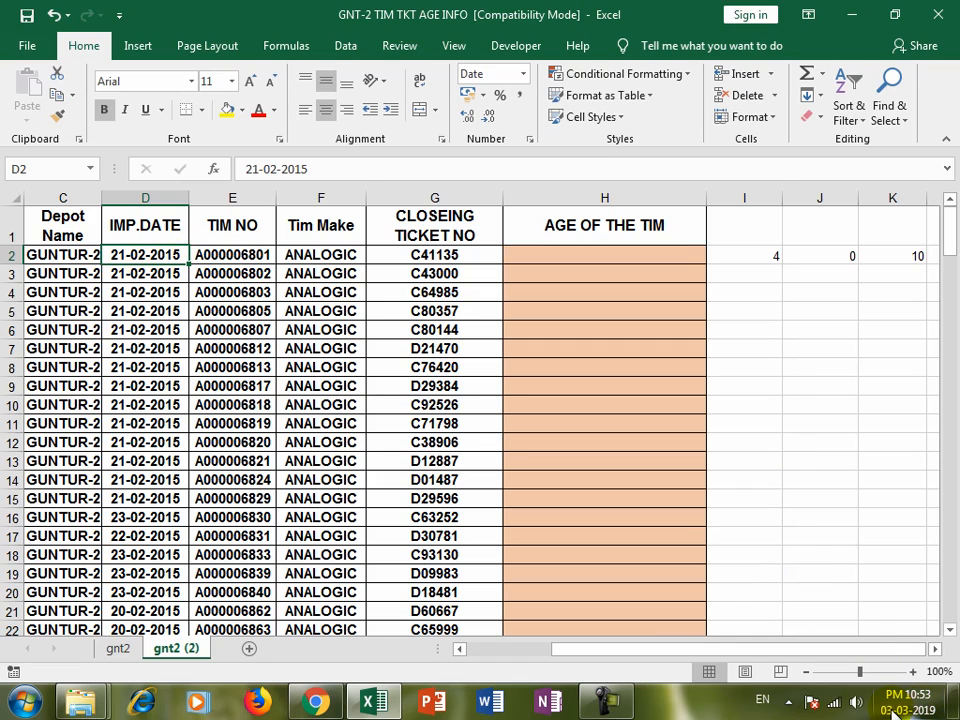
left_click(917, 257)
left_click_drag(771, 253, 917, 249)
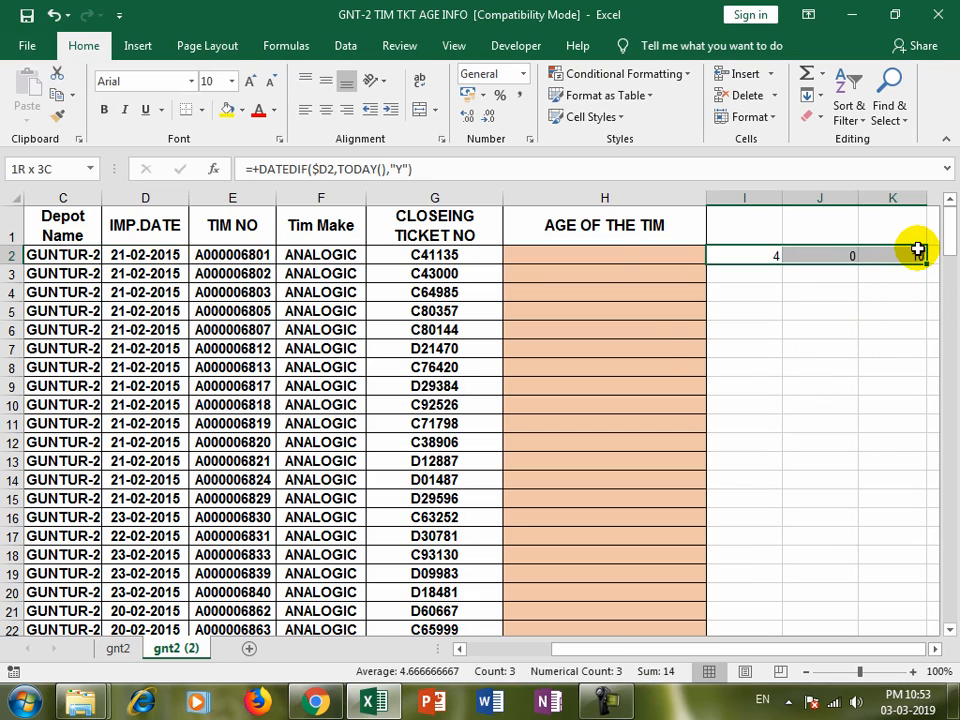
left_click(808, 296)
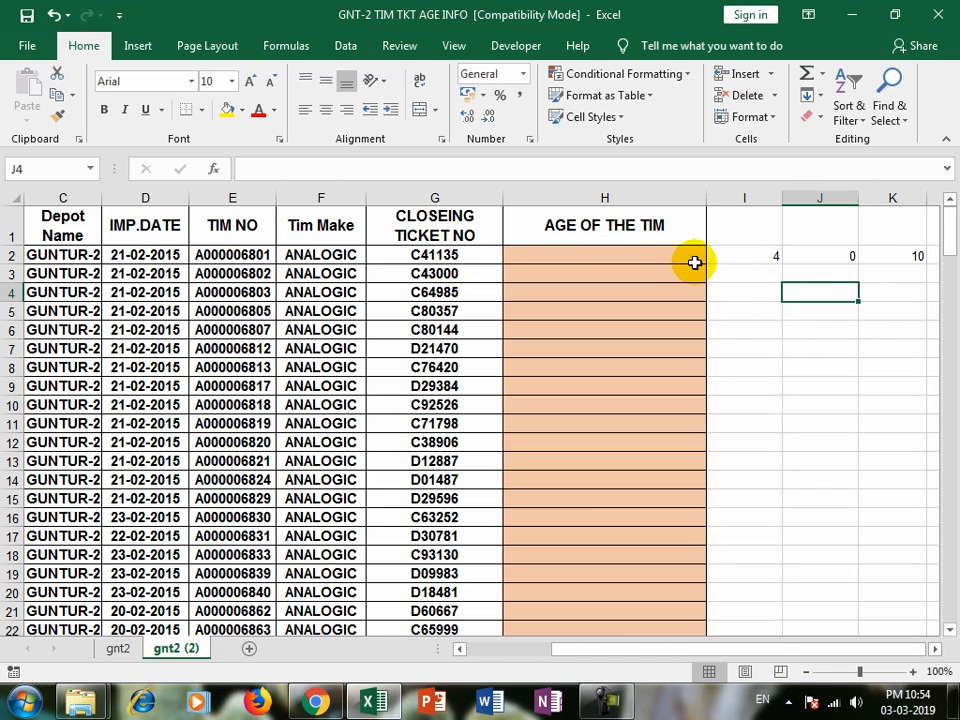
Start a text formula in H2 that joins the years in I2 with the label " YEARS ,"
left_click(576, 255)
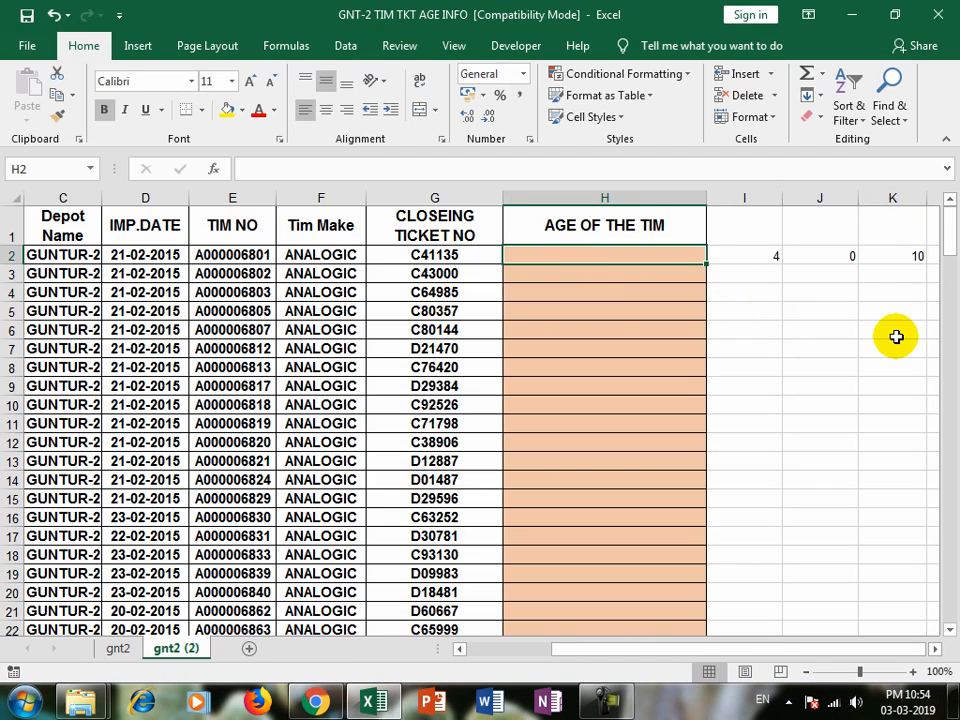
type("+")
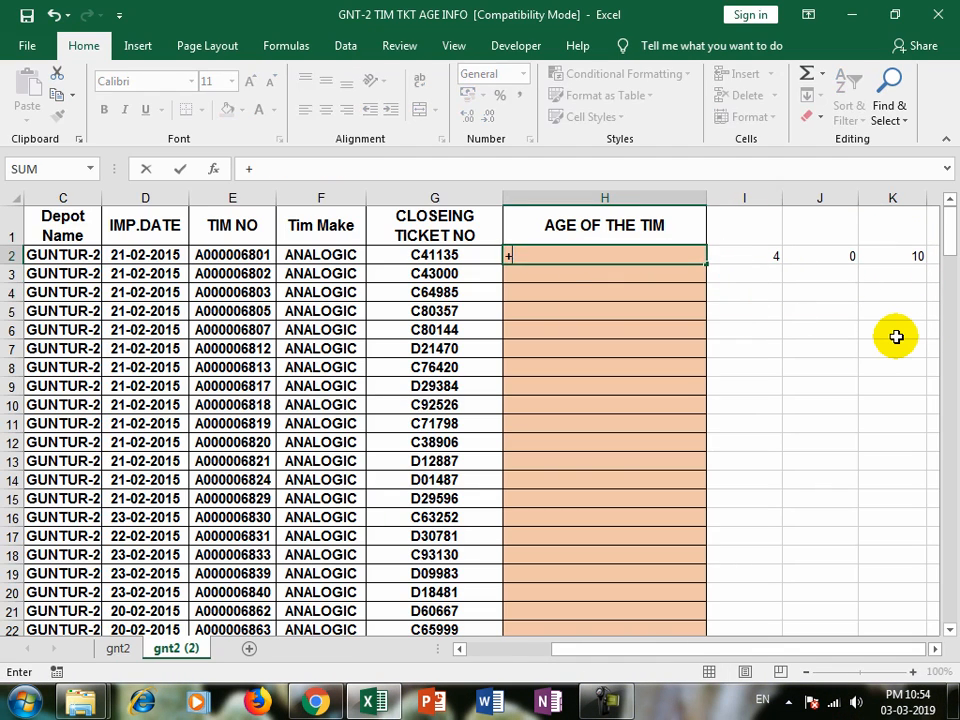
key("Right")
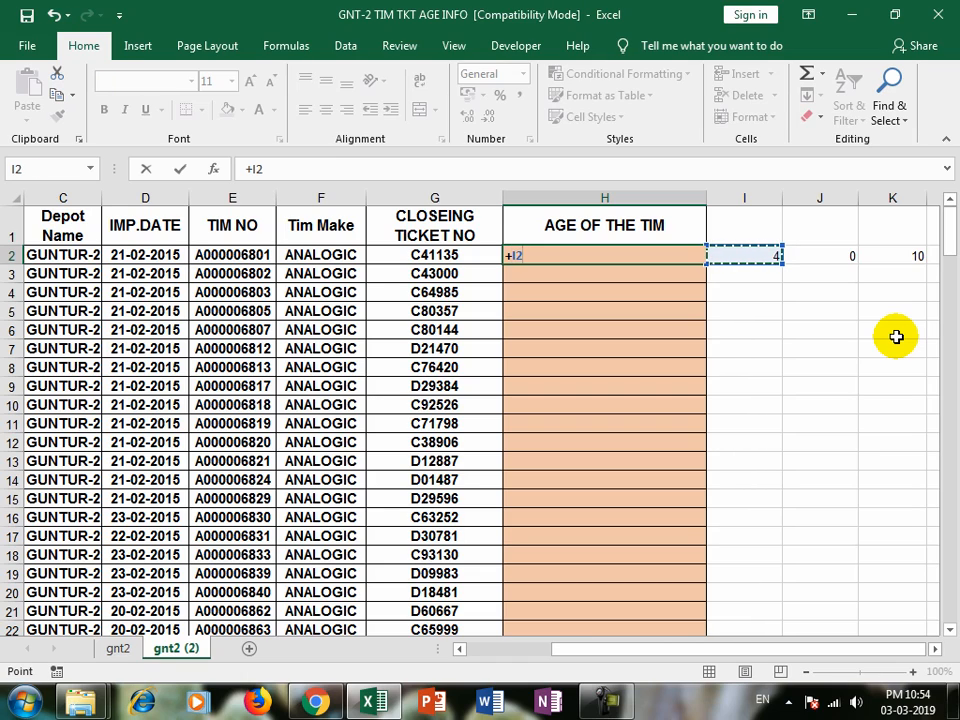
type("&\" YE")
type("ARS ,")
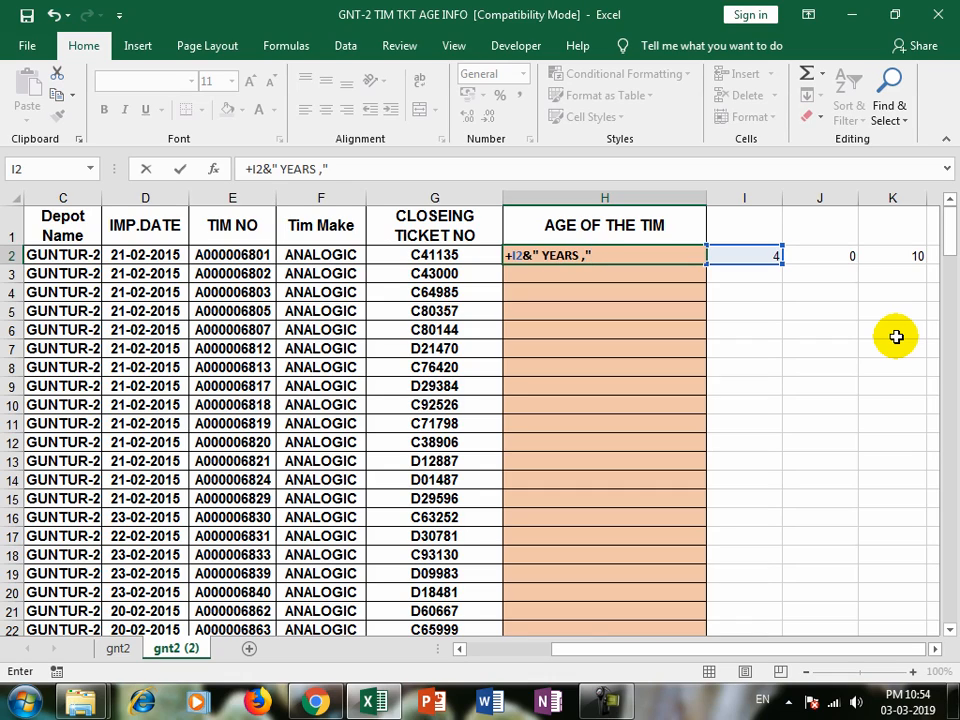
Append the months from J2 and the label "MONTHS ," to the H2 formula using & operators
type("&")
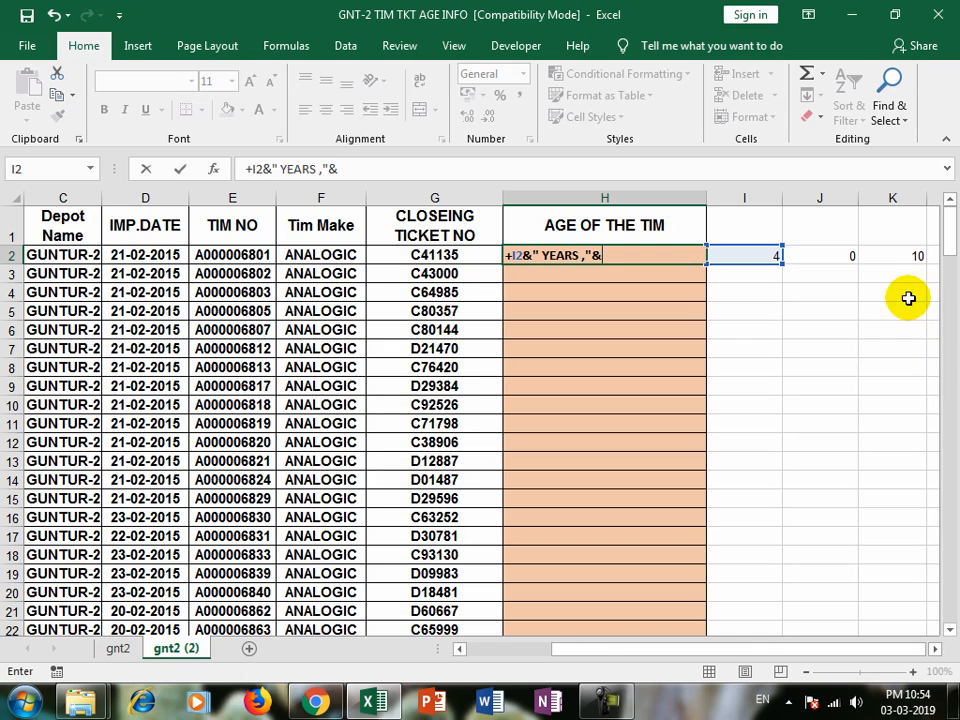
left_click(834, 250)
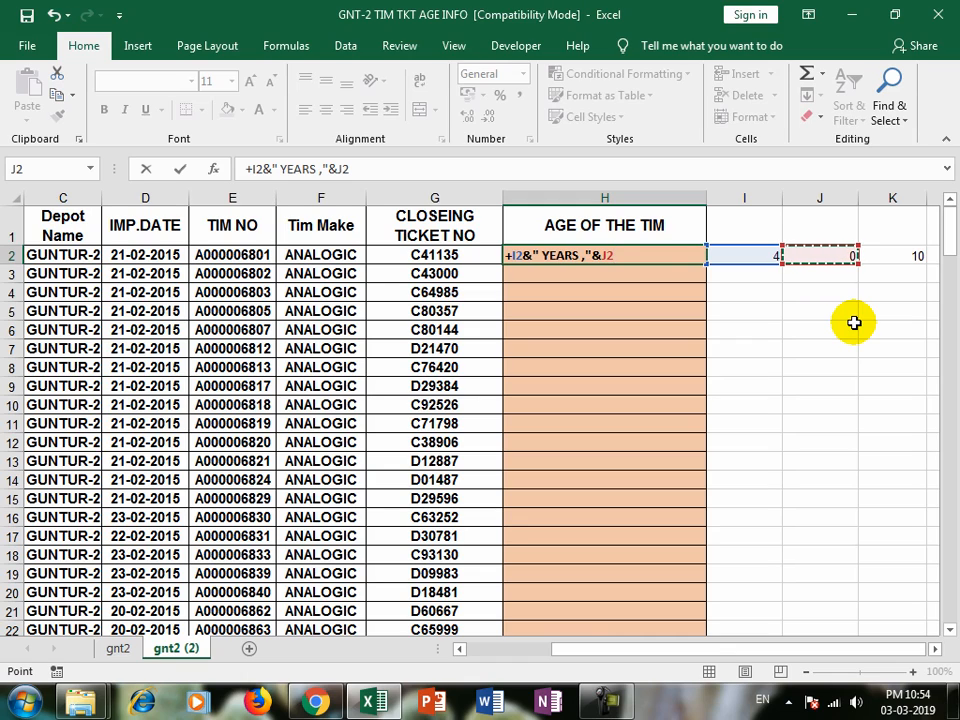
type("&")
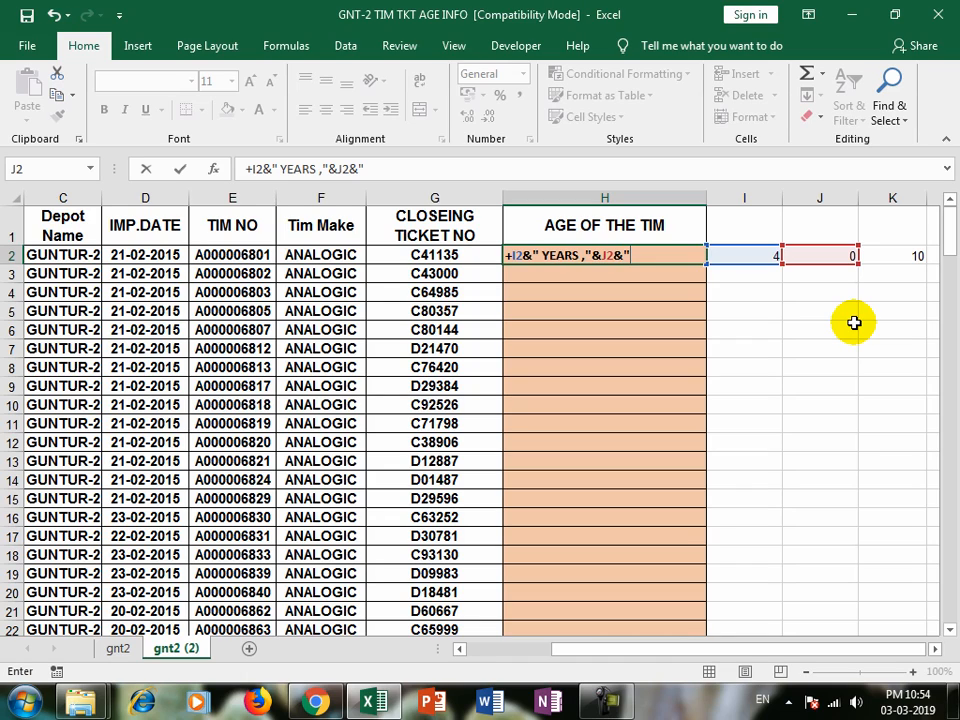
type("\"MONTHS")
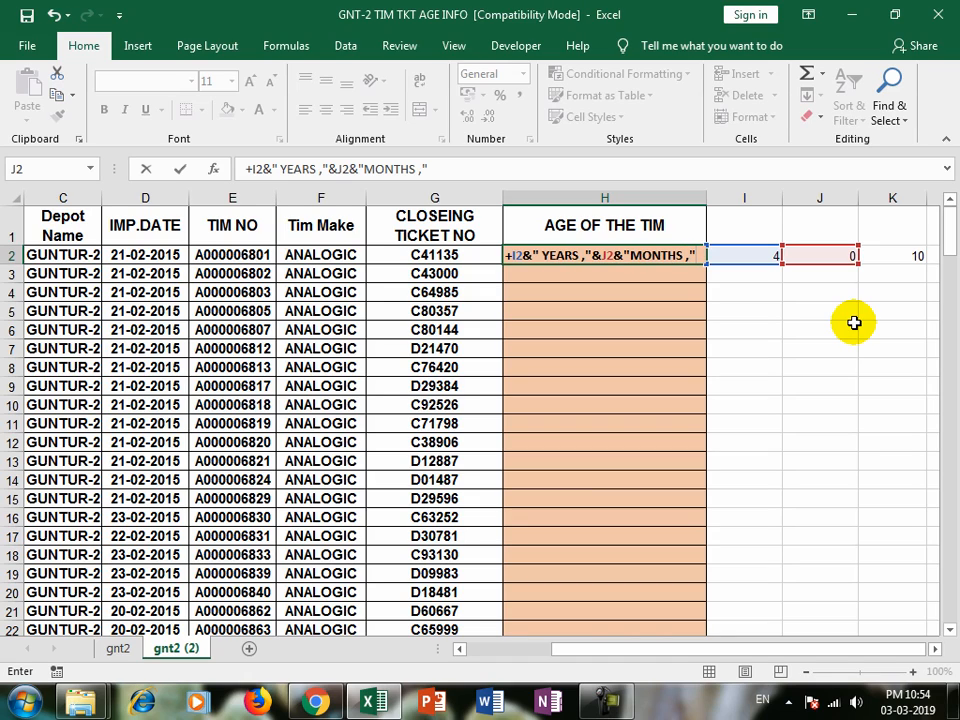
type(",\"&")
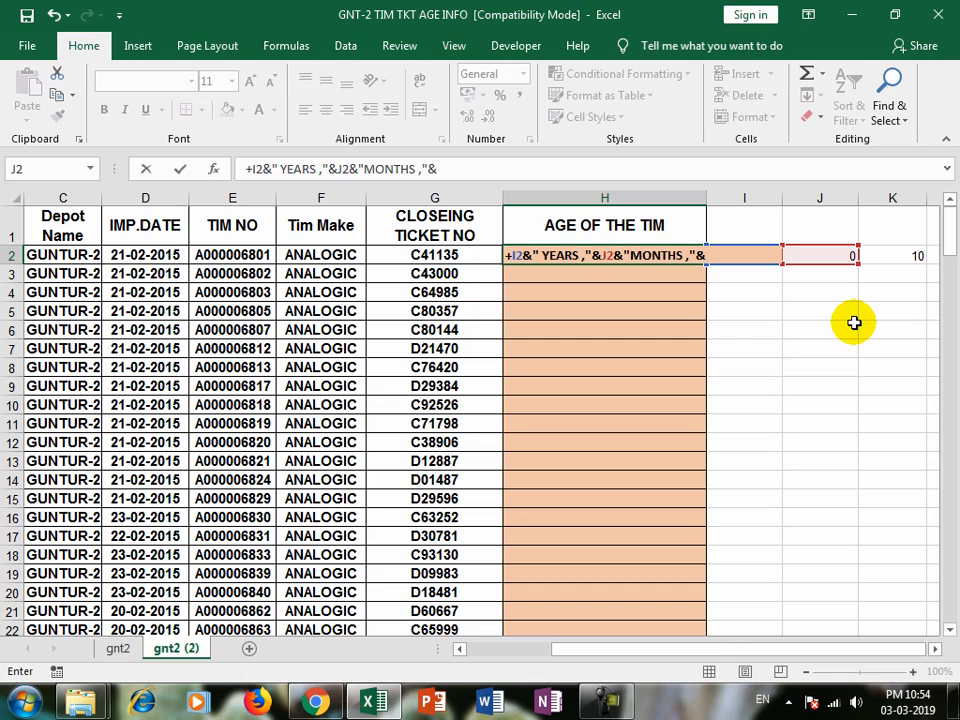
Complete the H2 formula with the days from K2 and the label " DAYS", and enter it
left_click(893, 256)
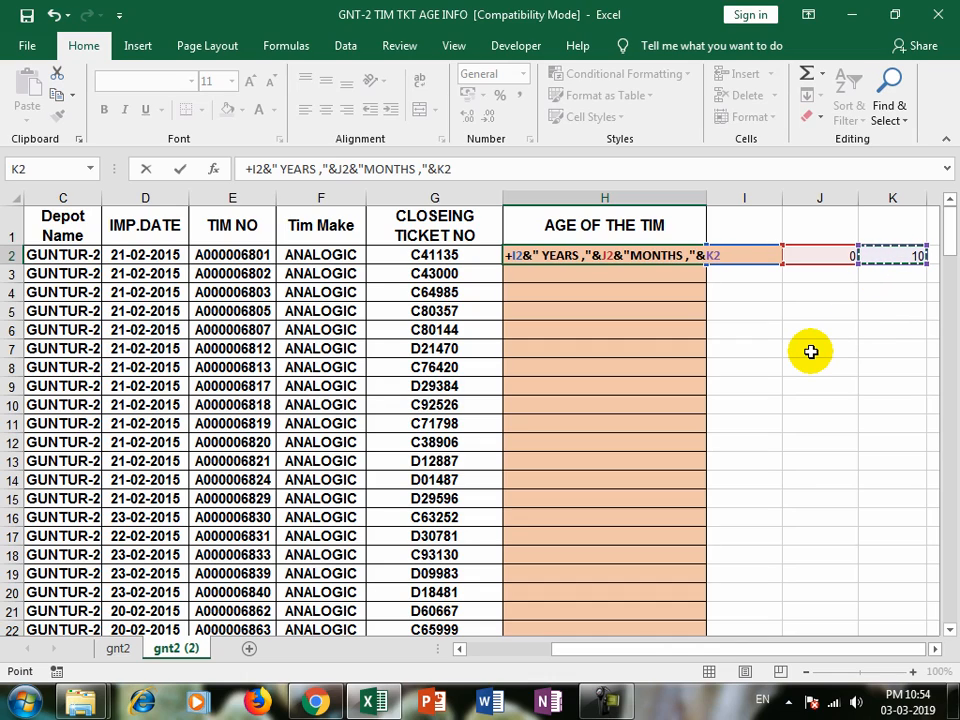
type("&")
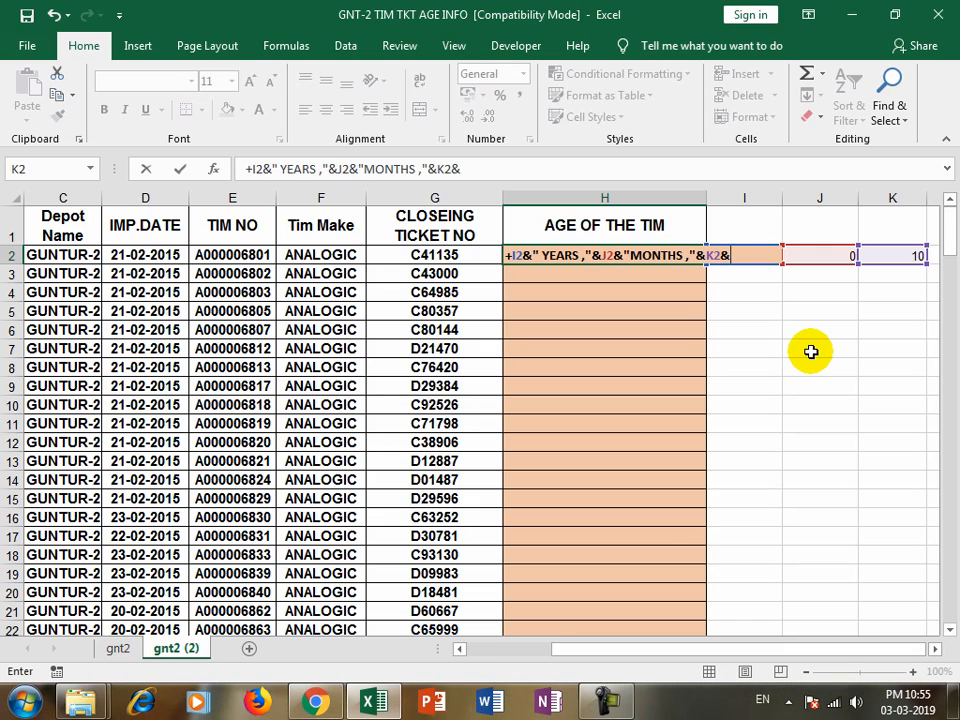
type("\" DAYS")
key("Return")
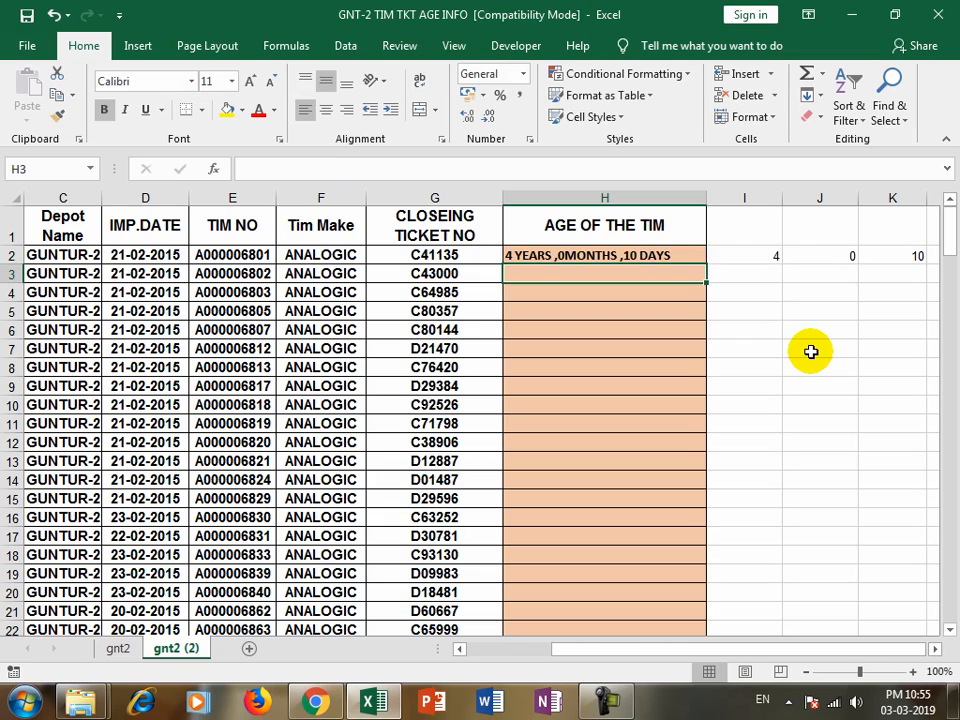
key("Up")
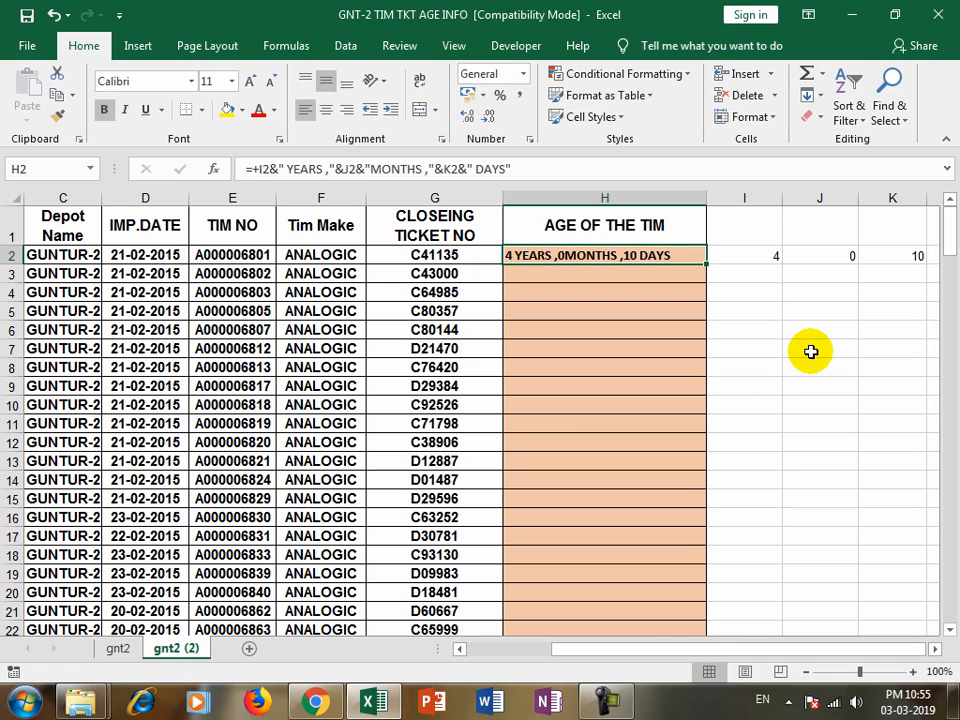
left_click(846, 384)
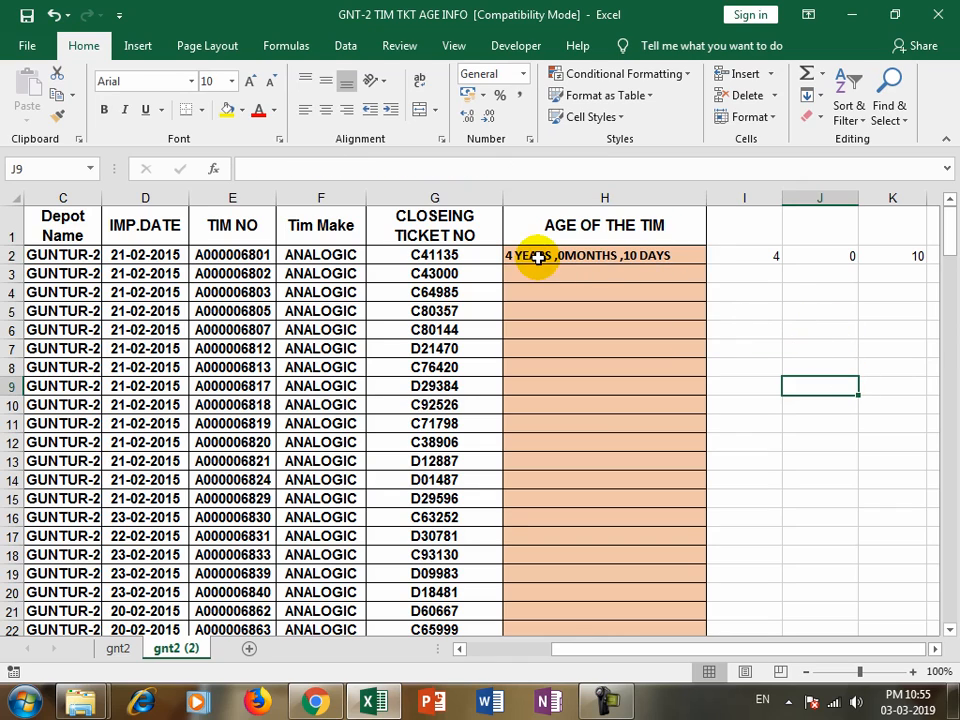
Copy the formulas in H2:K2 down to the last data row, 189
left_click_drag(538, 257, 918, 257)
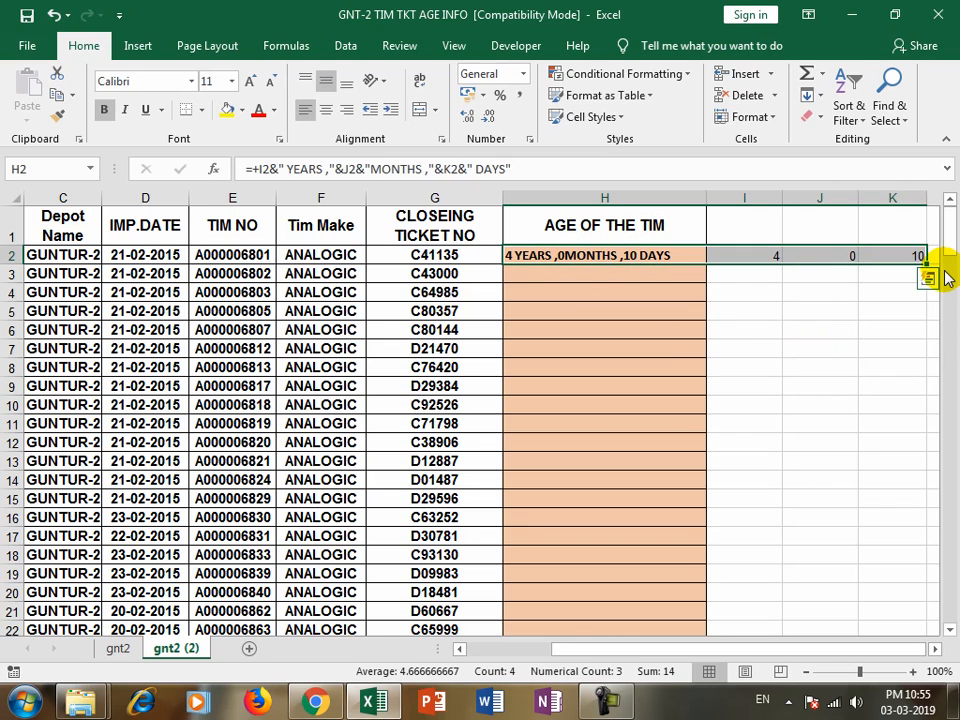
key("ctrl+c")
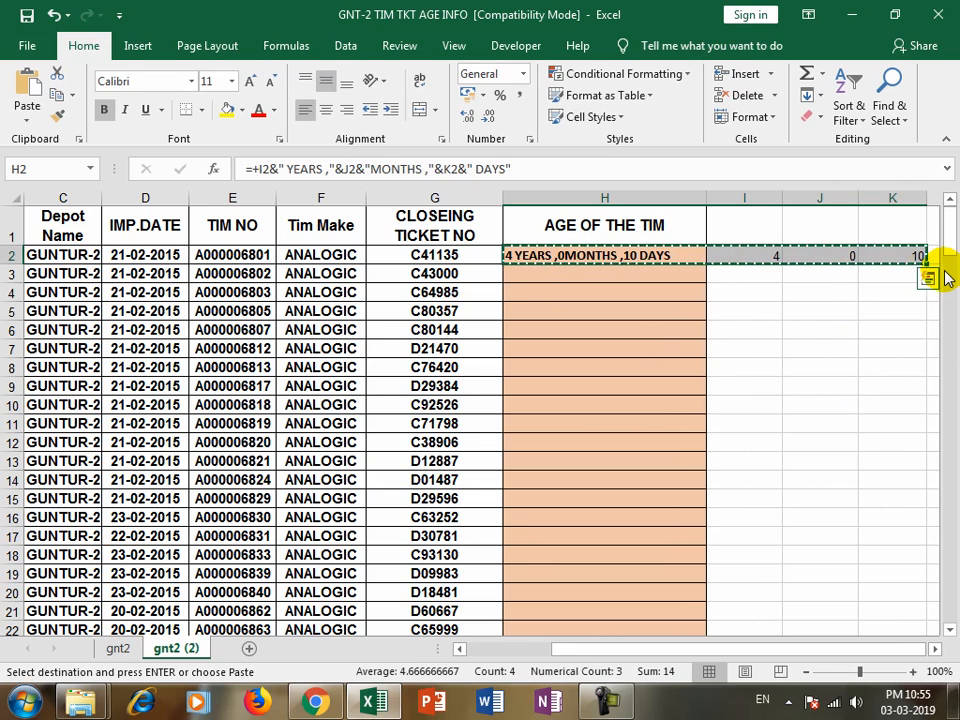
key("shift+Down")
key("shift+Down")
key("shift+Down")
key("shift+Down")
key("shift+Down")
key("shift+Down")
key("shift+Down")
key("shift+Down")
key("shift+Down")
key("shift+Down")
key("shift+Down")
key("shift+Down")
key("shift+Down")
key("shift+Down")
key("shift+Down")
key("shift+Down")
key("shift+Down")
key("shift+Down")
key("shift+Down")
key("shift+Down")
key("shift+Down")
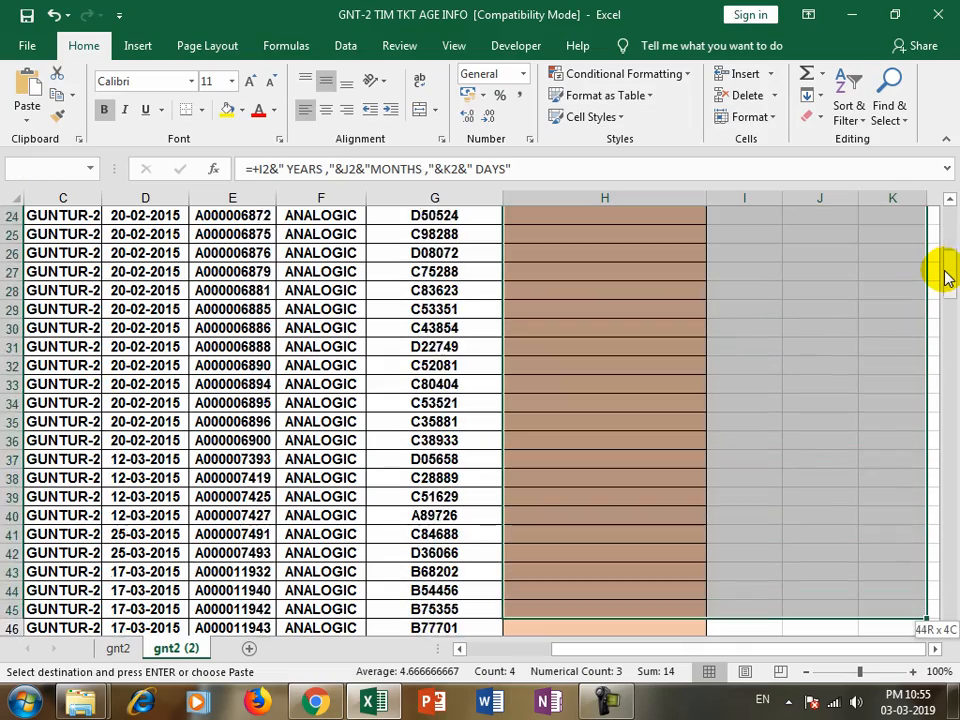
key("shift+Down")
key("shift+Down")
key("shift+Down")
key("shift+Down")
key("shift+Down")
key("shift+Down")
key("shift+Down")
key("shift+Down")
key("shift+Down")
key("shift+Down")
key("shift+Down")
key("shift+Down")
key("shift+Down")
key("shift+Down")
key("shift+Down")
key("shift+Down")
key("shift+Down")
key("shift+Down")
key("shift+Down")
key("shift+Down")
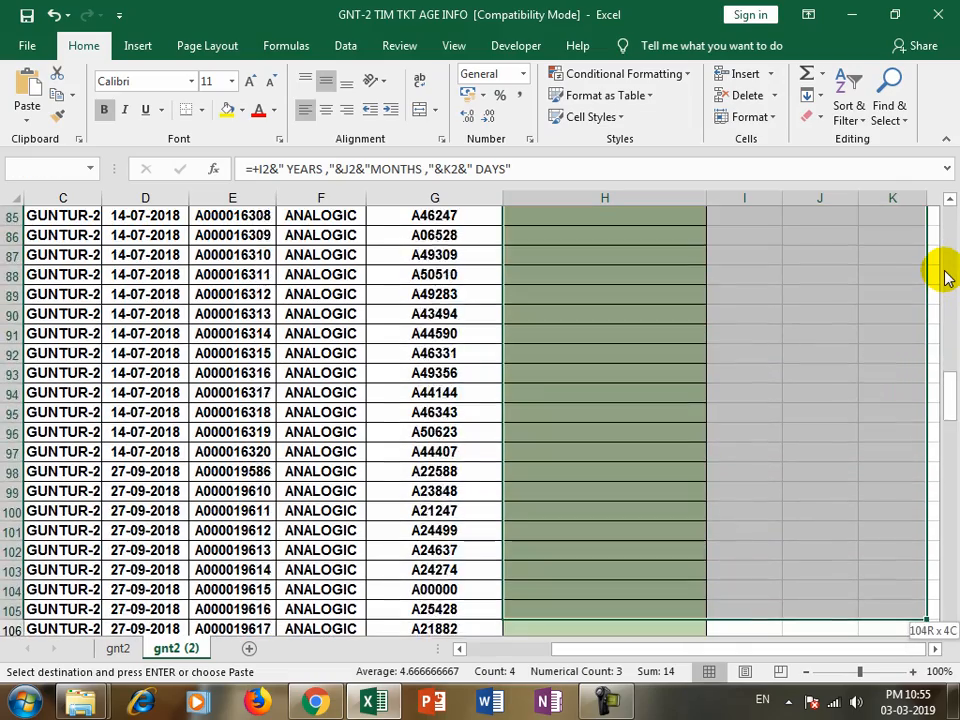
key("shift+Down")
key("shift+Down")
key("shift+Down")
key("shift+Down")
key("shift+Down")
key("shift+Down")
key("shift+Down")
key("shift+Down")
key("shift+Down")
key("shift+Down")
key("shift+Down")
key("shift+Down")
key("shift+Down")
key("shift+Down")
key("shift+Down")
key("shift+Down")
key("shift+Down")
key("shift+Down")
key("shift+Down")
key("shift+Down")
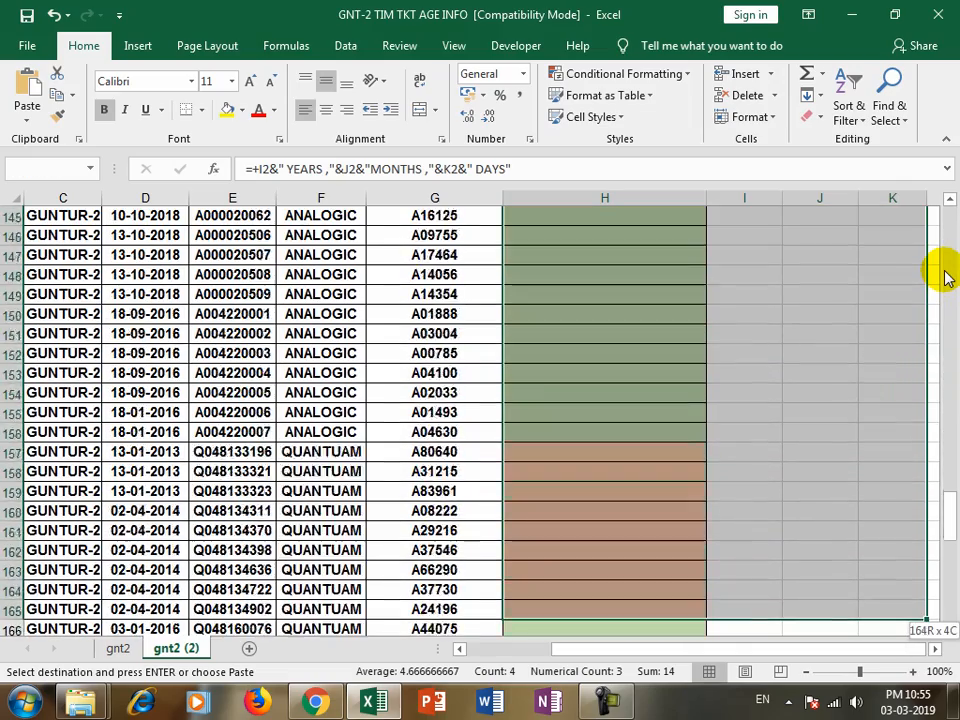
key("shift+Down")
key("shift+Down")
key("shift+Down")
key("shift+Down")
key("shift+Down")
key("shift+Down")
key("shift+Down")
key("shift+Down")
key("shift+Down")
key("shift+Down")
key("shift+Down")
key("shift+Down")
key("shift+Down")
key("shift+Down")
key("shift+Down")
key("shift+Down")
key("shift+Down")
key("shift+Down")
key("shift+Down")
key("shift+Down")
key("shift+Up")
key("shift+Up")
key("shift+Up")
key("shift+Up")
key("shift+Up")
key("shift+Up")
key("shift+Up")
key("shift+Up")
key("shift+Up")
key("shift+Up")
key("shift+Up")
key("shift+Up")
key("shift+Up")
key("shift+Up")
key("shift+Up")
key("shift+Up")
key("shift+Up")
key("shift+Up")
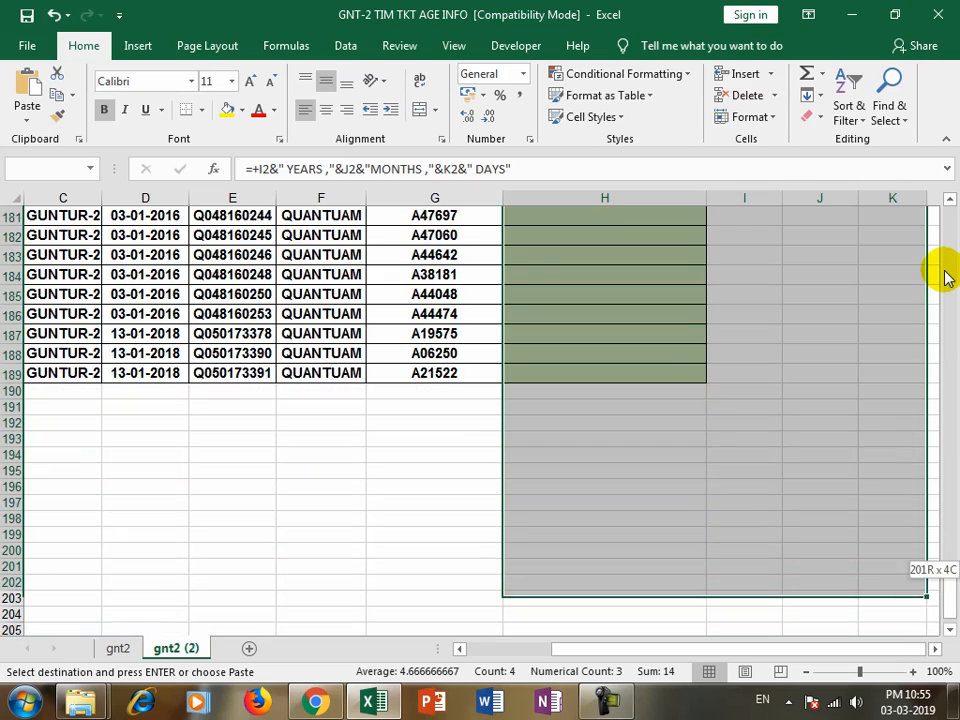
key("shift+Up")
key("shift+Up")
key("shift+Up")
key("shift+Down")
key("shift+Down")
key("shift+Down")
key("shift+Down")
key("shift+Down")
key("ctrl+v")
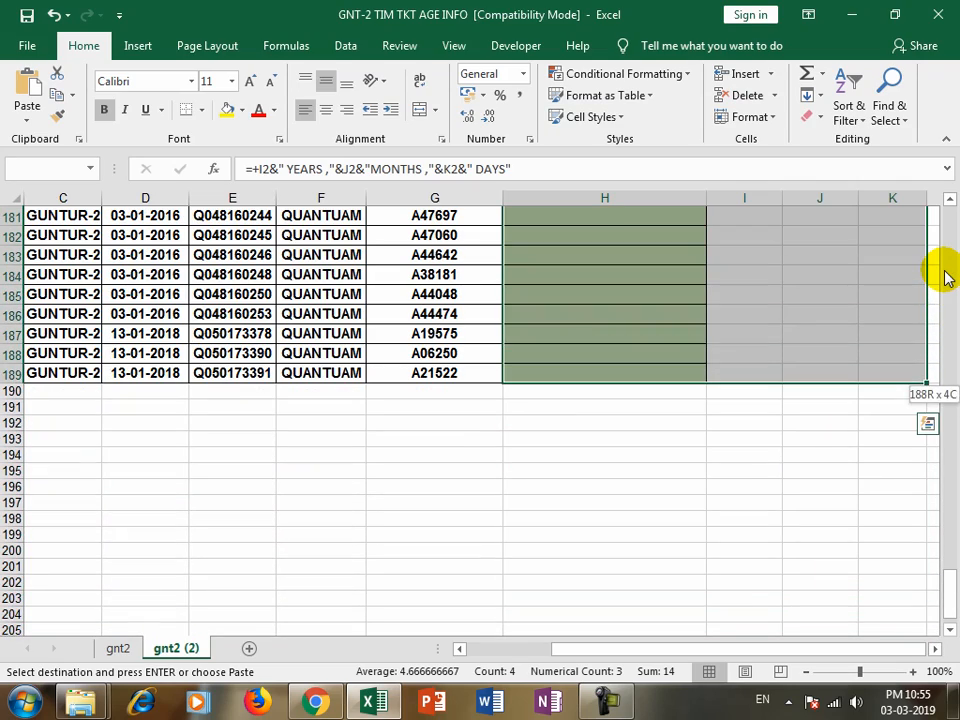
Review the filled-down ages in column H against the import dates, including those in rows 37 and 121
scroll(947, 277, "up", 20)
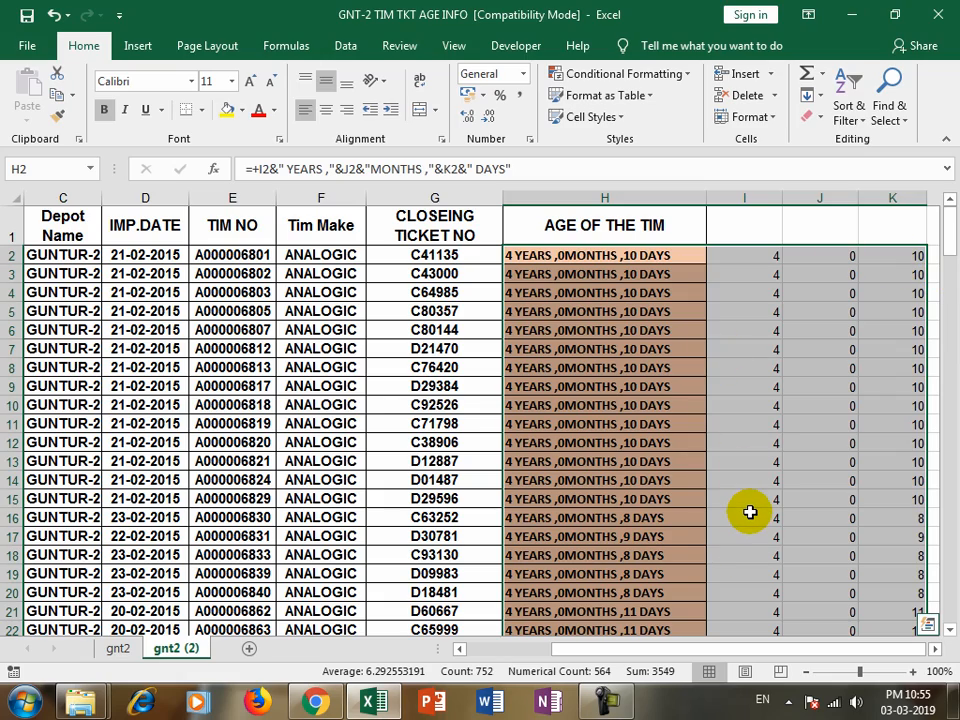
scroll(750, 512, "down", 7)
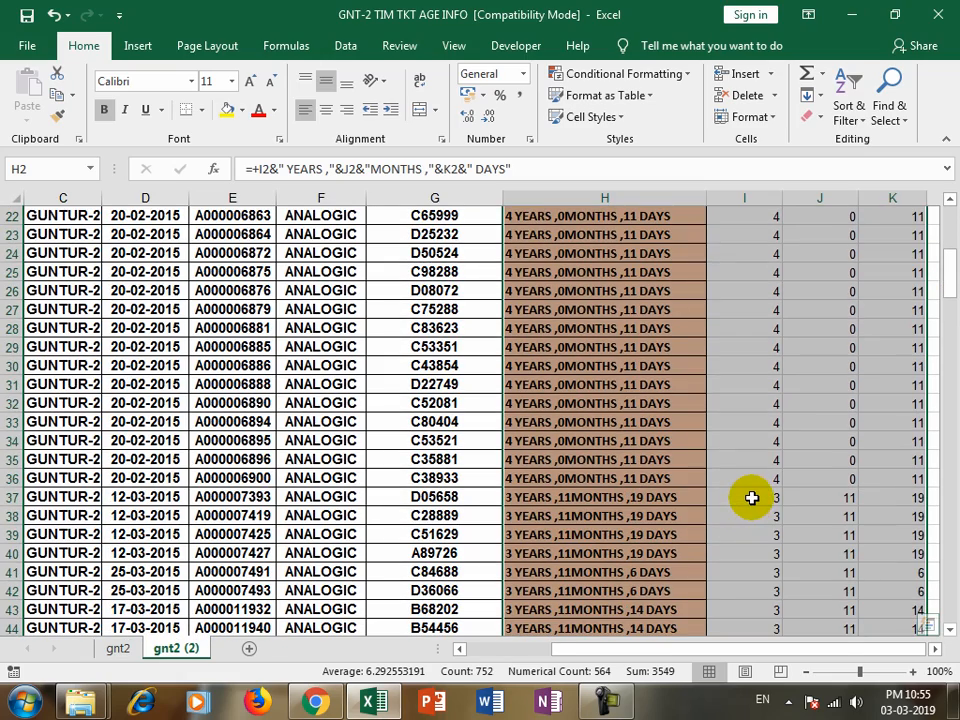
left_click(587, 497)
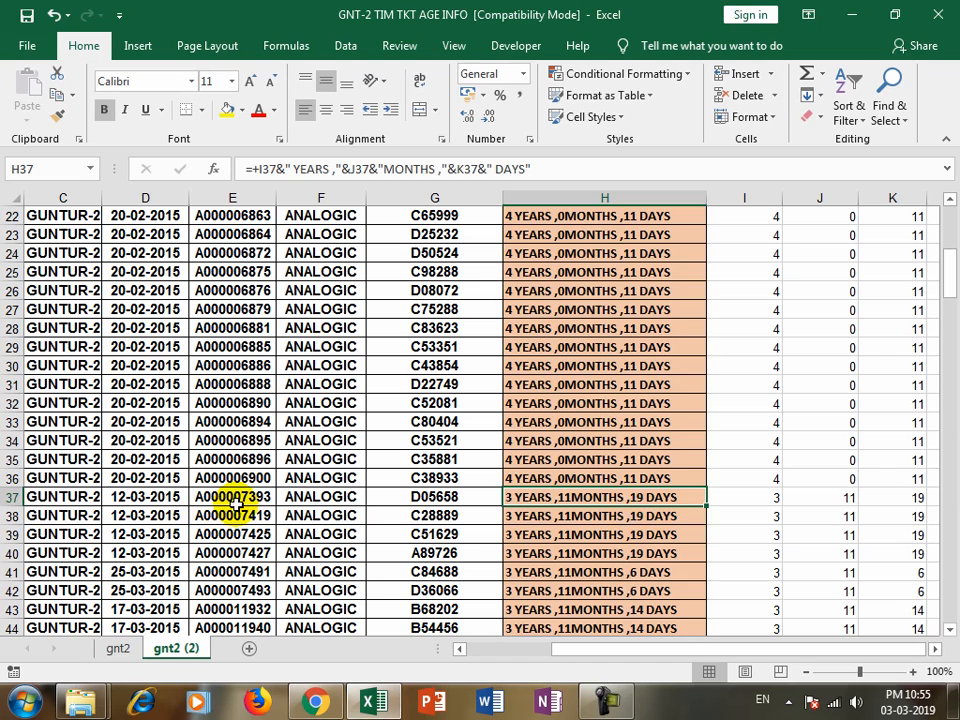
left_click(145, 497)
left_click(12, 497)
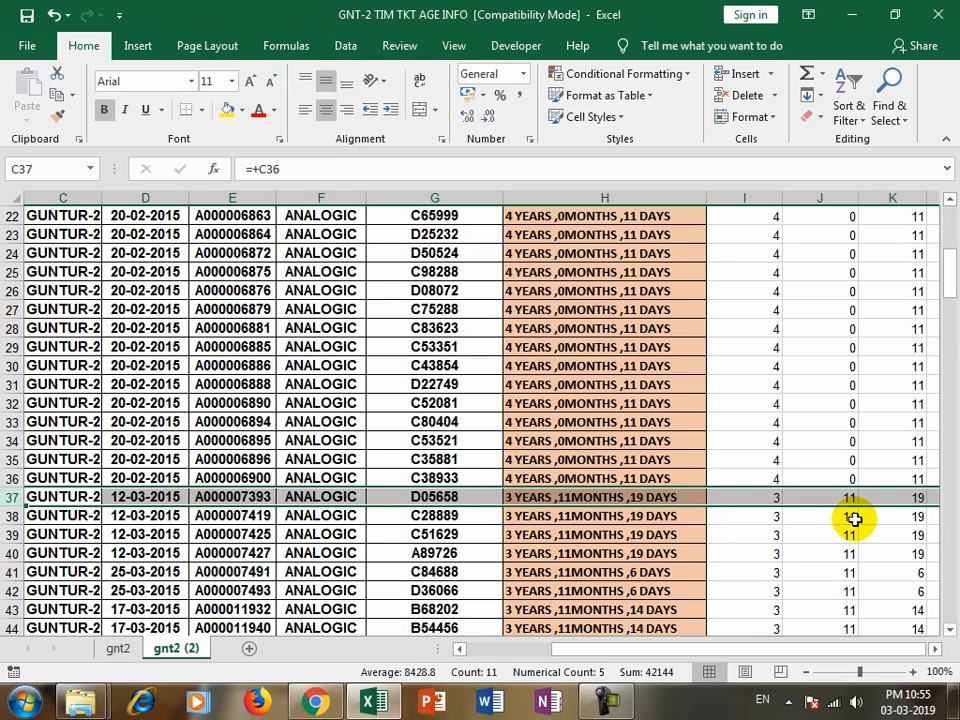
scroll(853, 519, "down", 13)
scroll(855, 519, "down", 16)
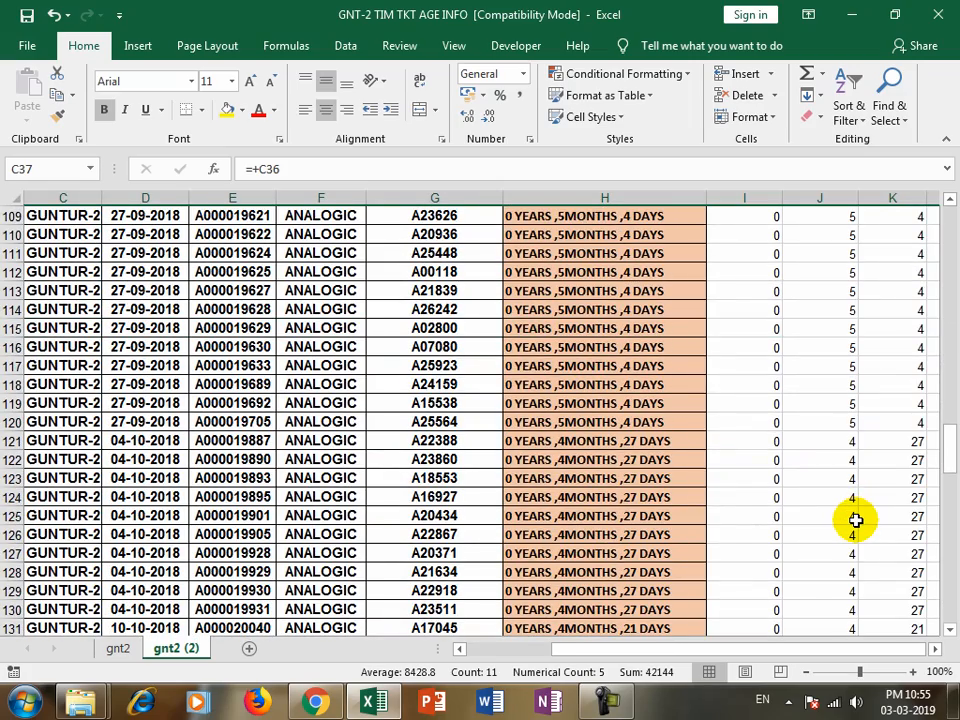
left_click(145, 440)
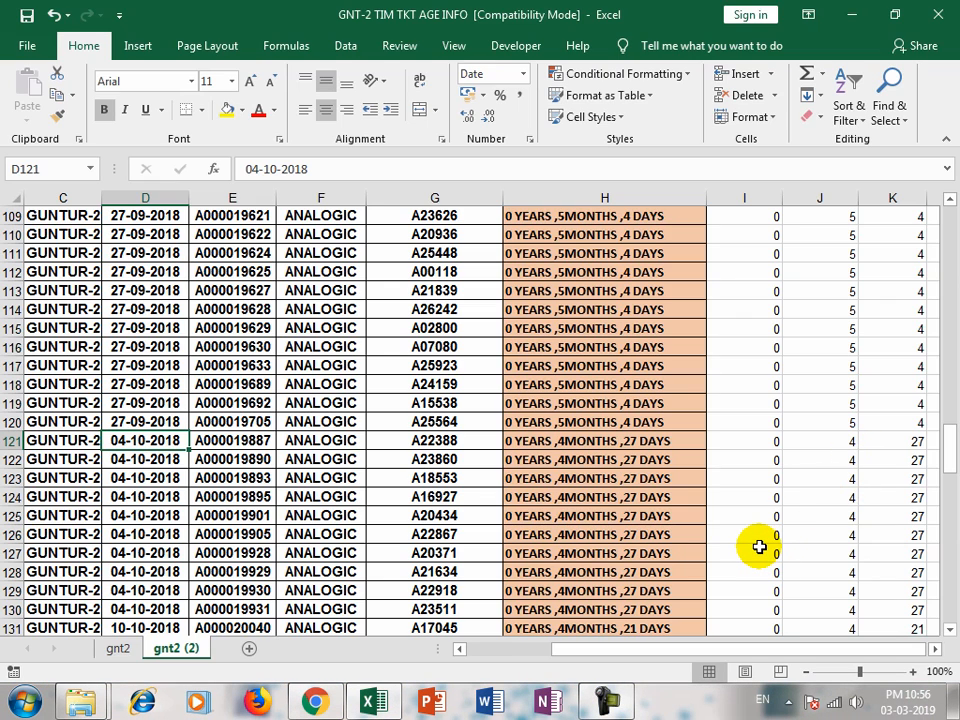
Check the remaining ages in column H down to row 189, and return to the first import date in D2
scroll(760, 547, "down", 16)
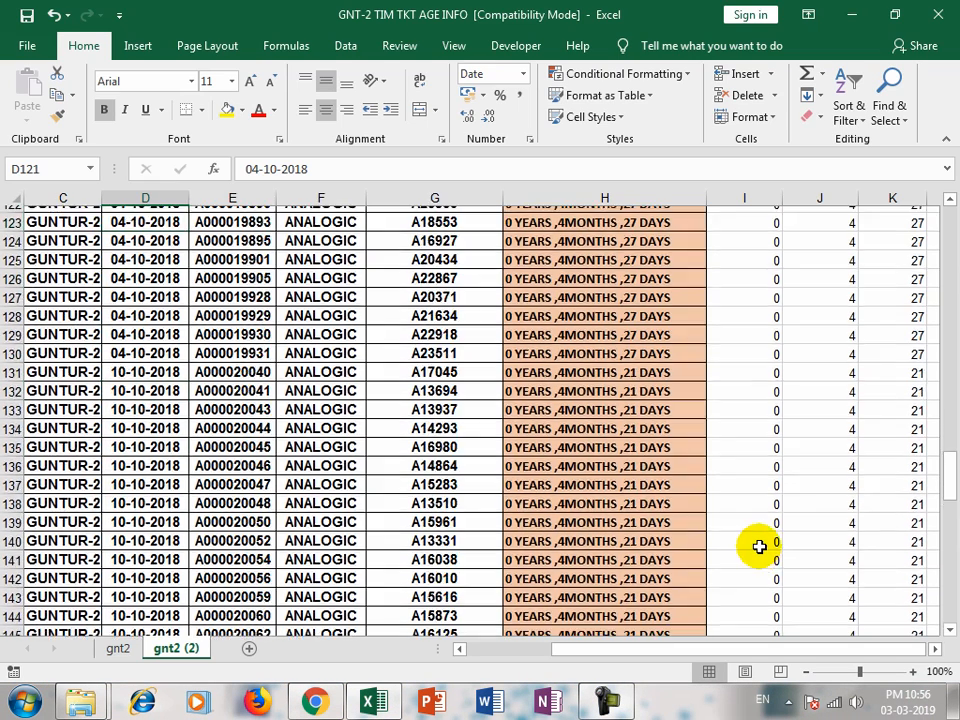
scroll(760, 547, "down", 7)
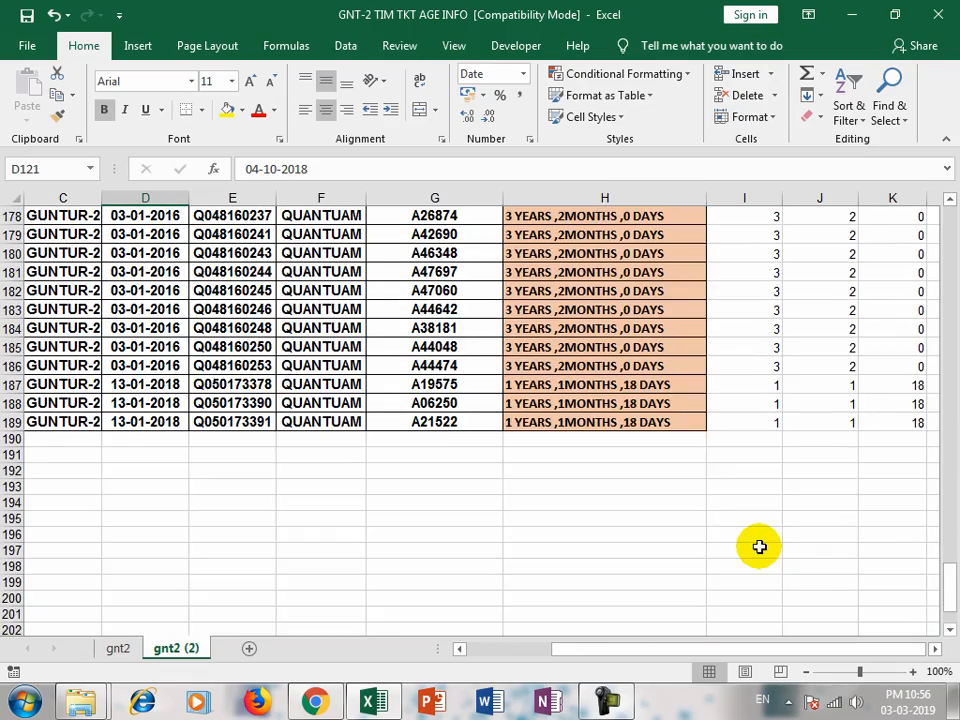
scroll(760, 547, "up", 3)
scroll(760, 547, "down", 2)
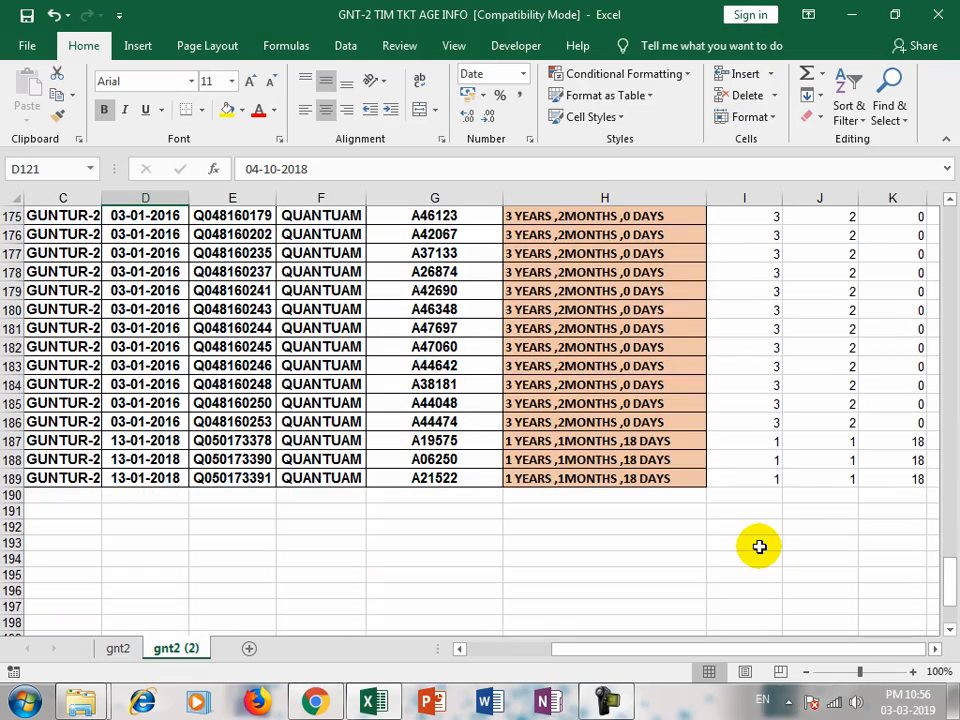
scroll(760, 547, "up", 13)
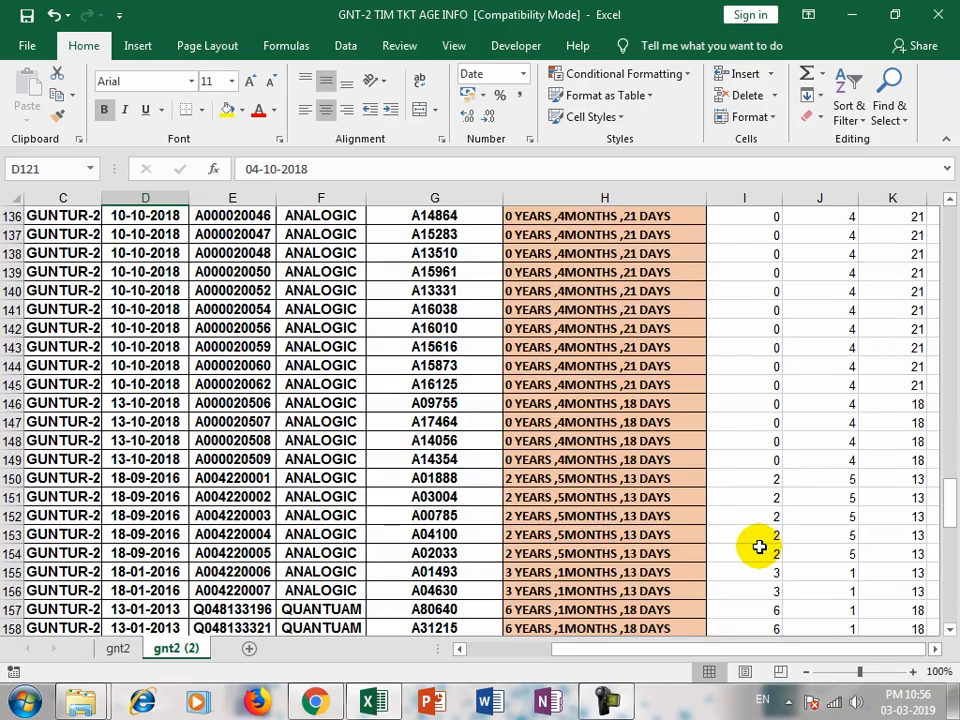
scroll(760, 547, "up", 12)
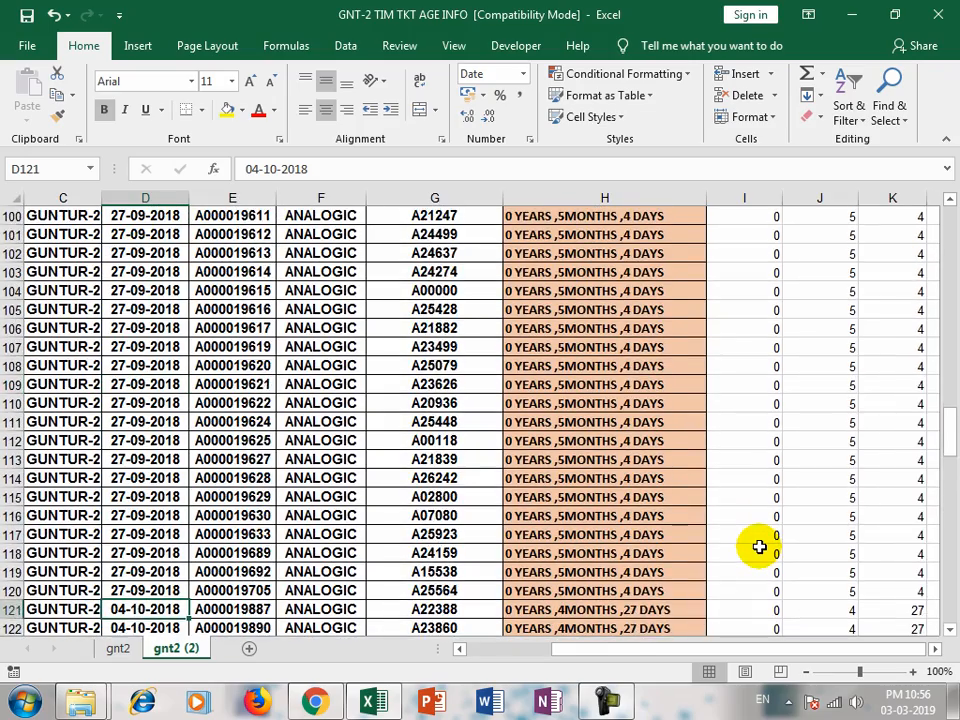
scroll(760, 547, "up", 20)
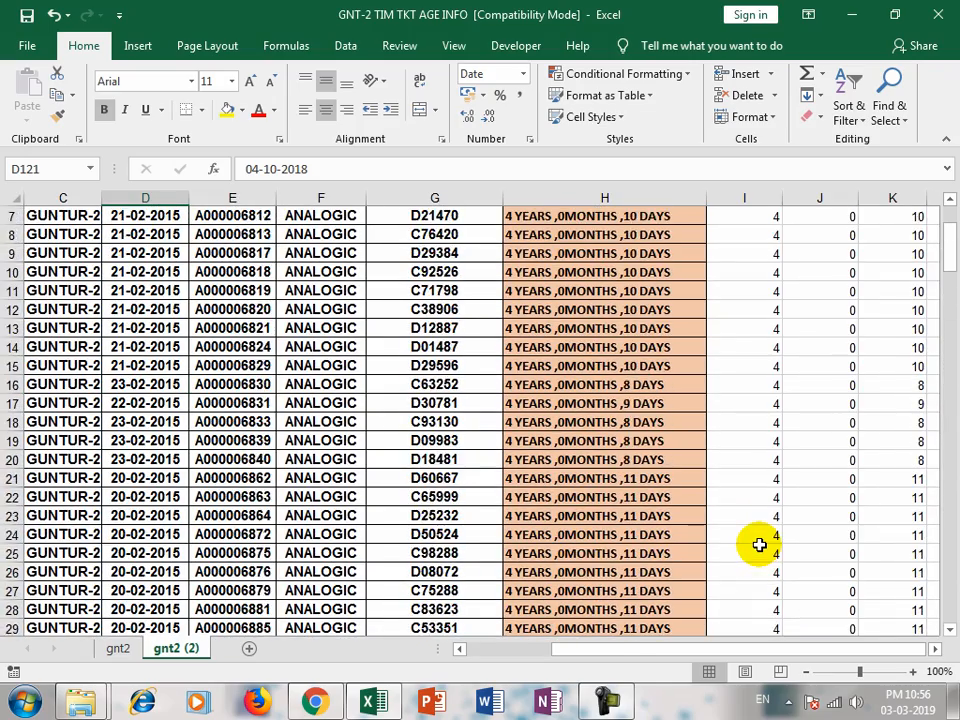
scroll(760, 545, "up", 2)
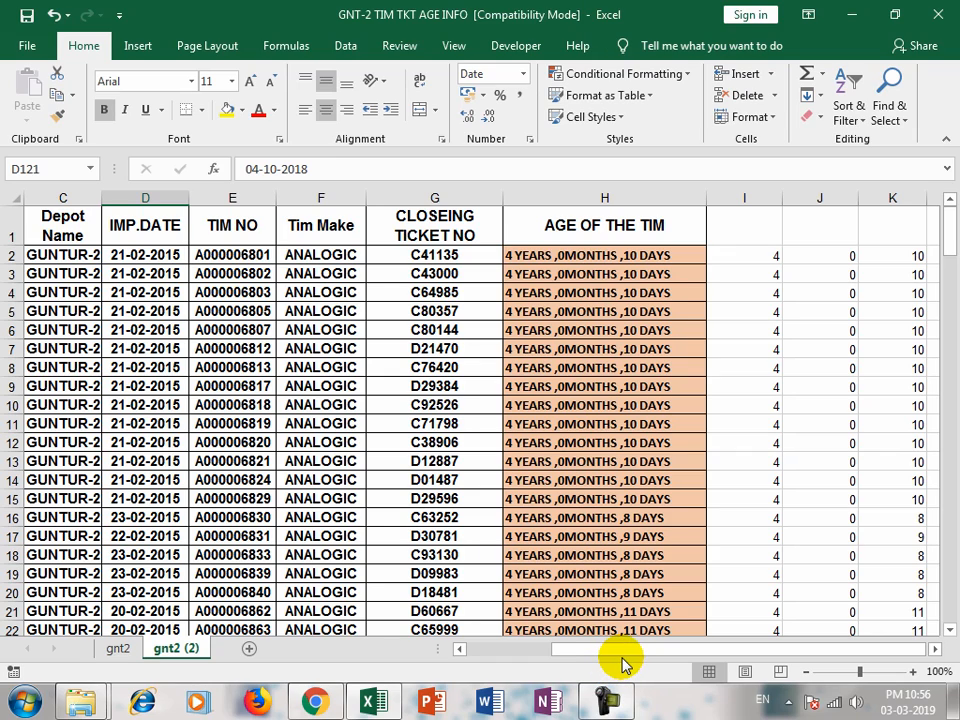
left_click(163, 258)
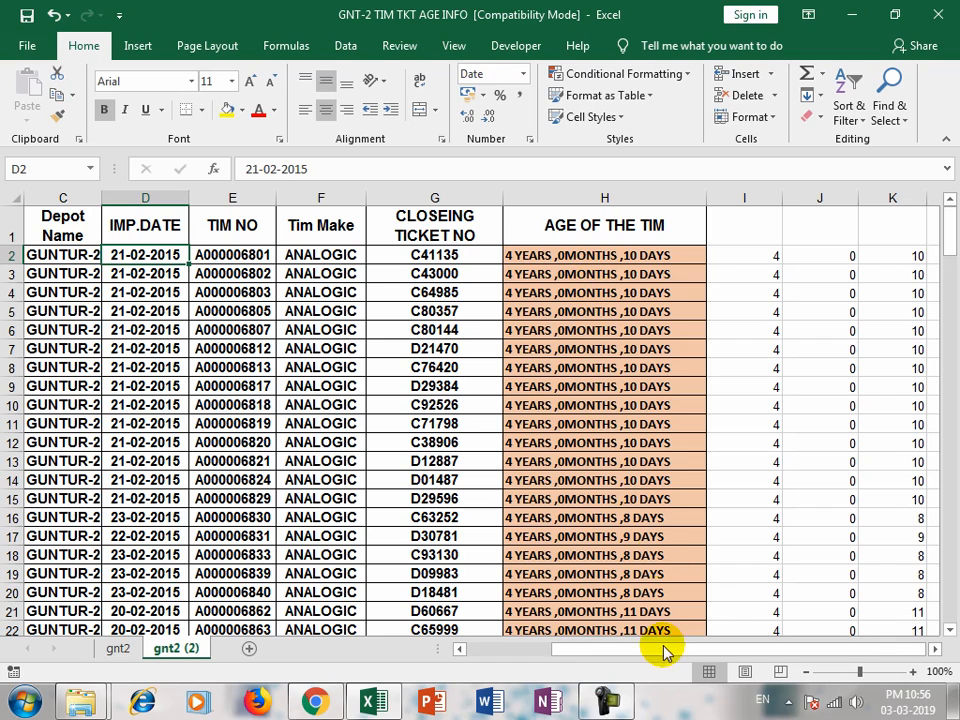
mouse_move(607, 710)
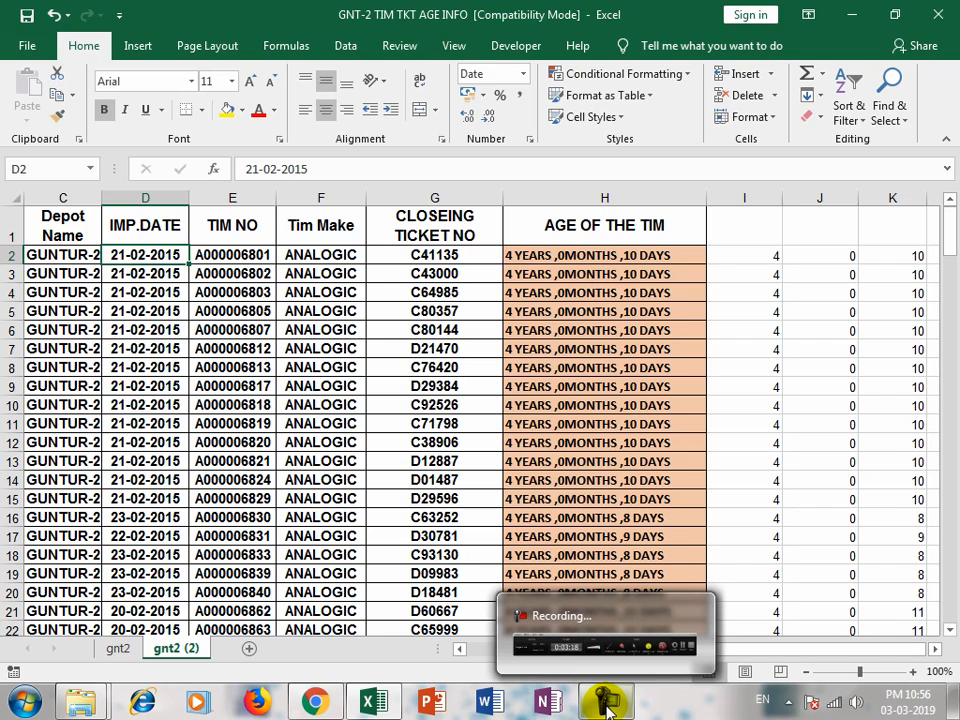